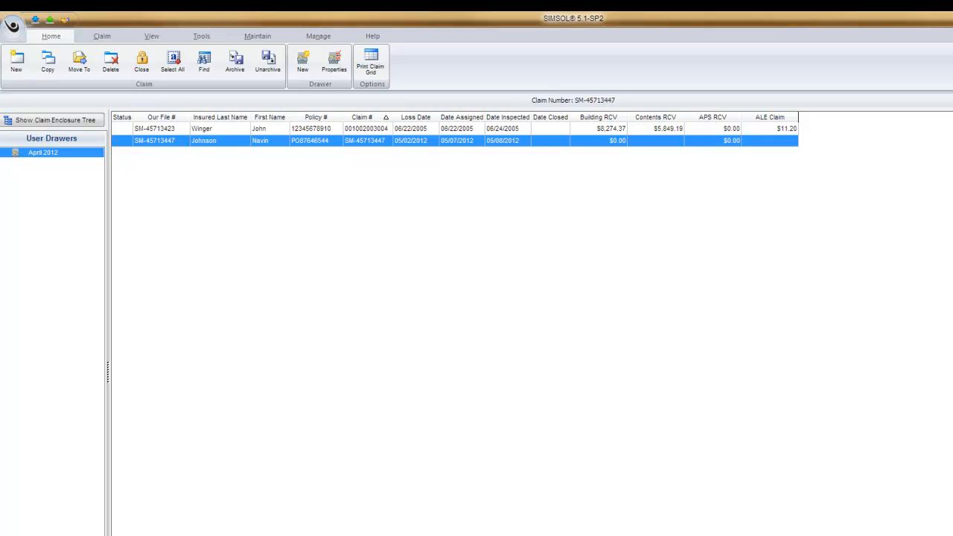
Open the second claim's building estimate and launch its local depreciation table editor.
double_click(437, 142)
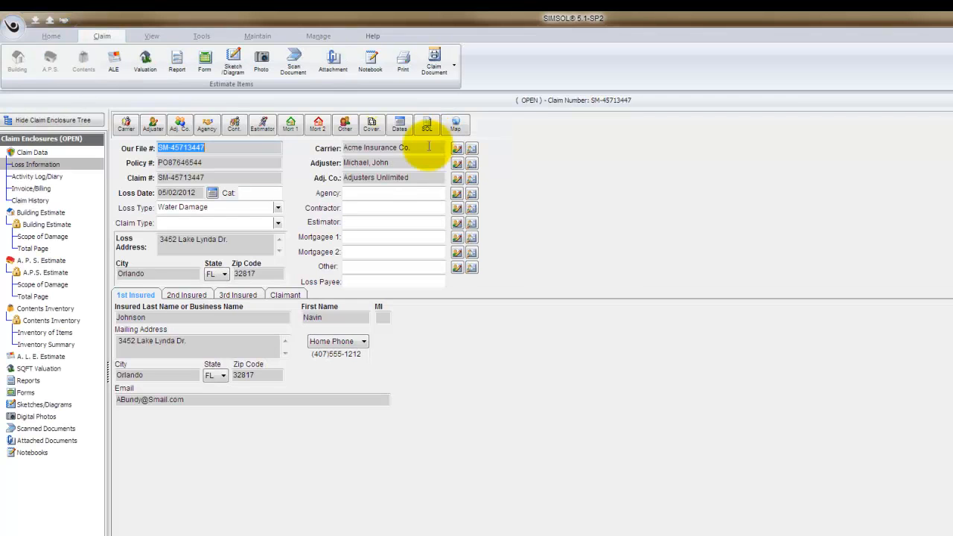
click(68, 236)
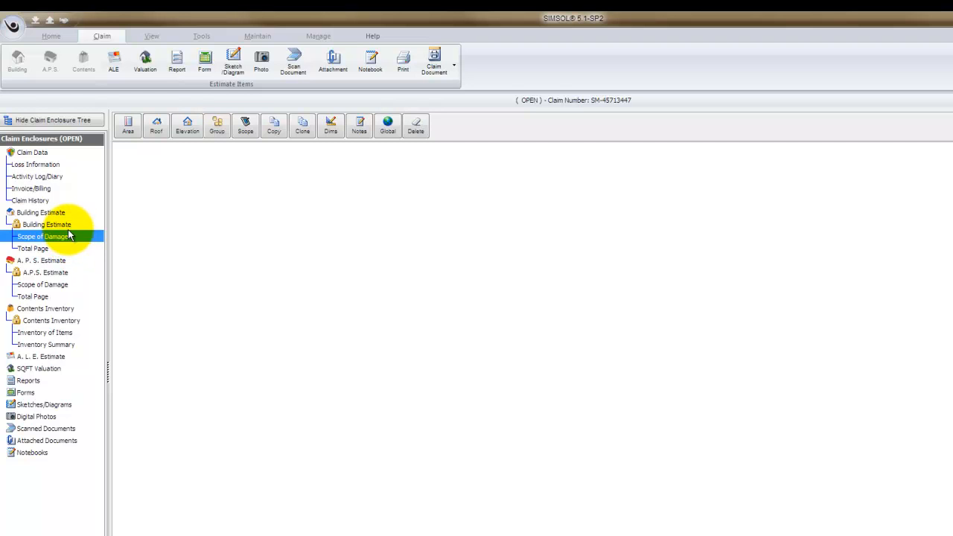
click(73, 226)
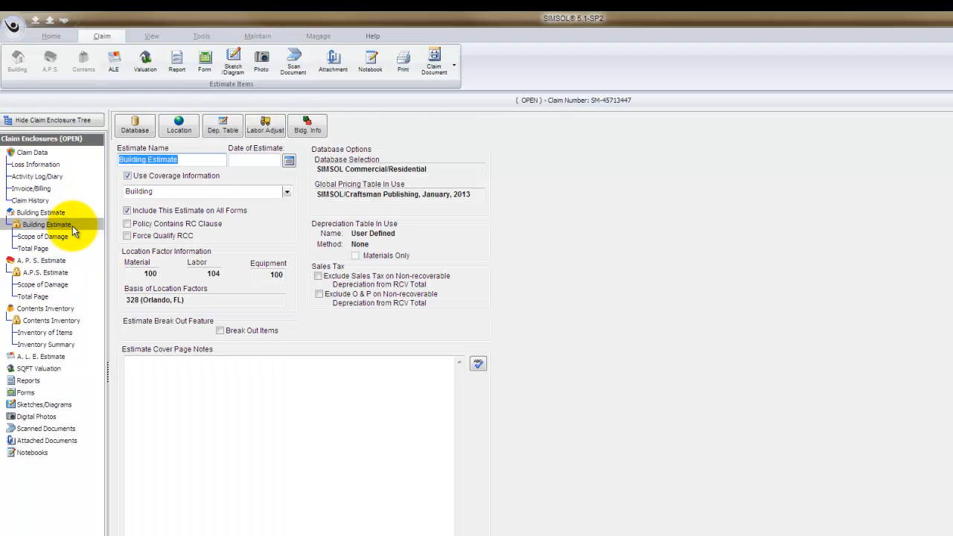
click(222, 129)
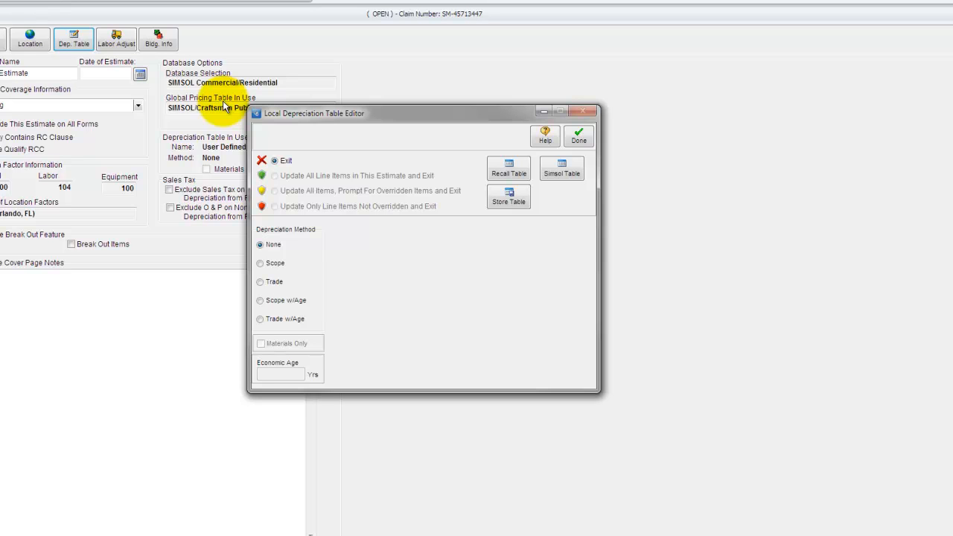
Choose the Scope depreciation method and set Remove and Replace depreciation to 10%.
click(260, 265)
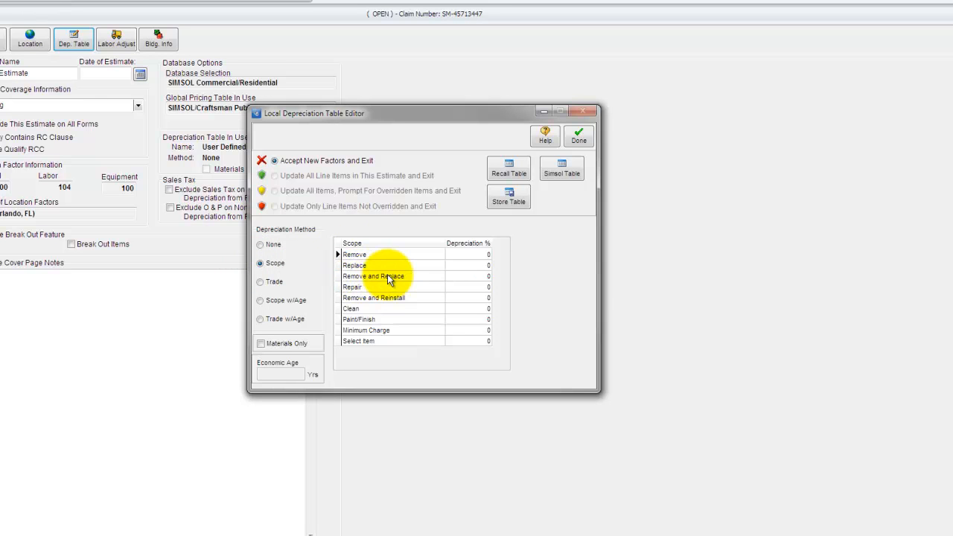
click(487, 279)
text(10)
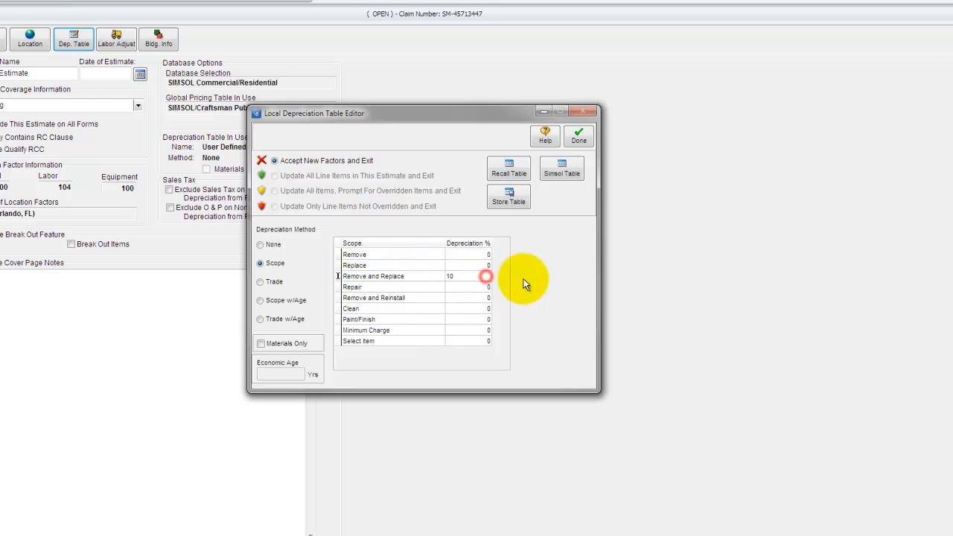
key(Return)
Switch to the Trade depreciation method and show the CARPENTRY trade classification.
click(261, 283)
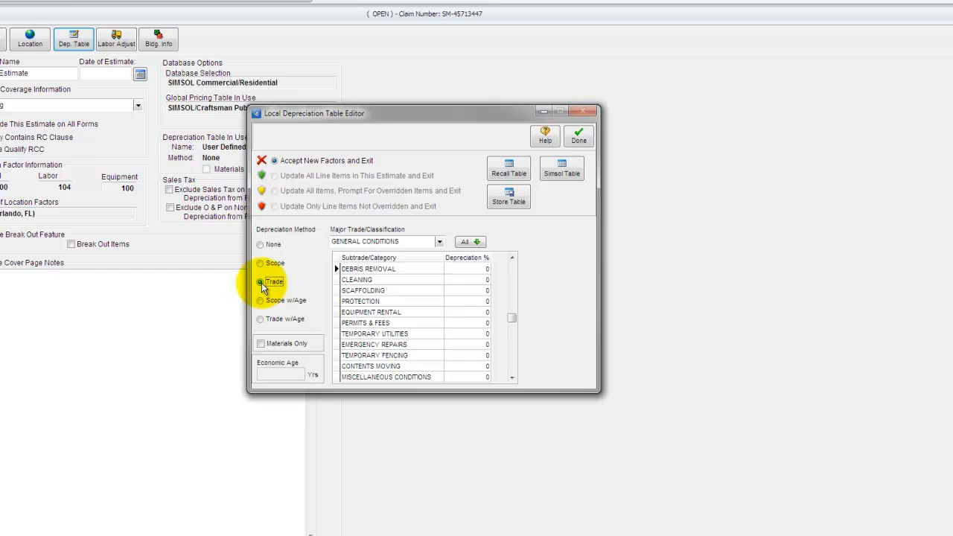
click(438, 241)
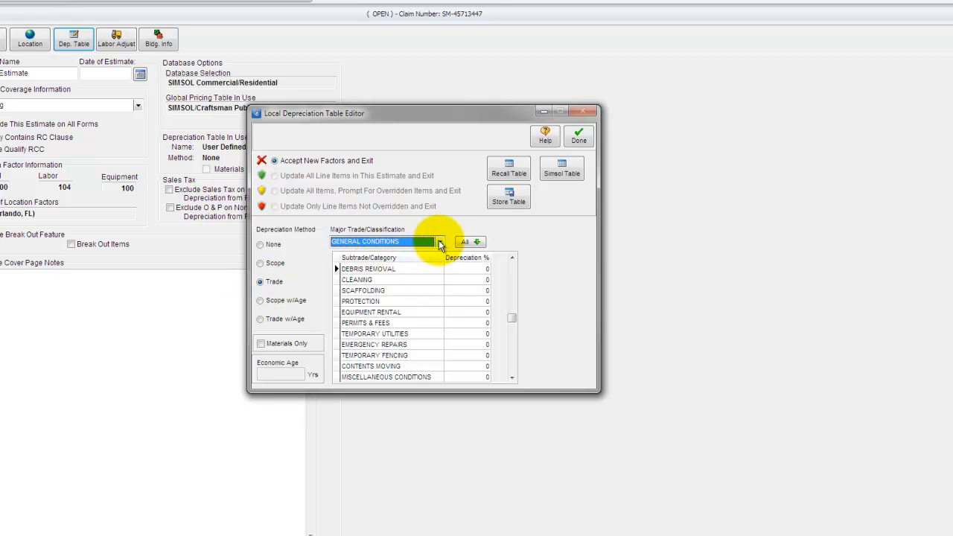
click(439, 242)
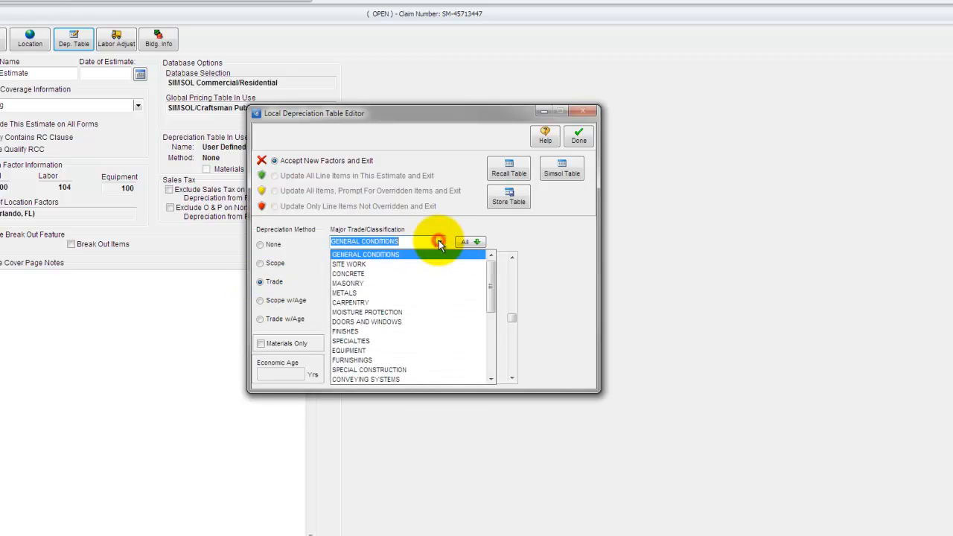
click(367, 303)
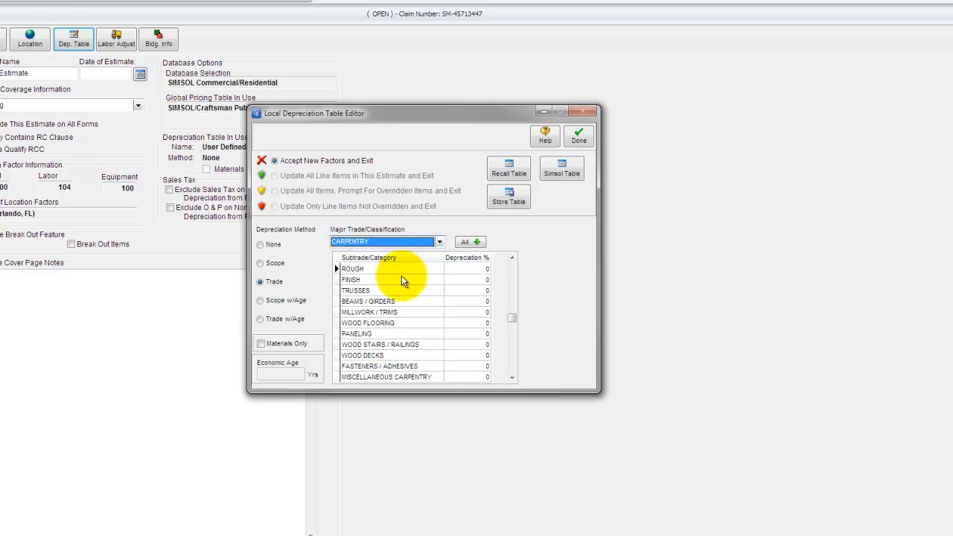
Set Carpentry depreciation to 15% for Rough, 10% for Finish and 25% for Trusses.
click(512, 377)
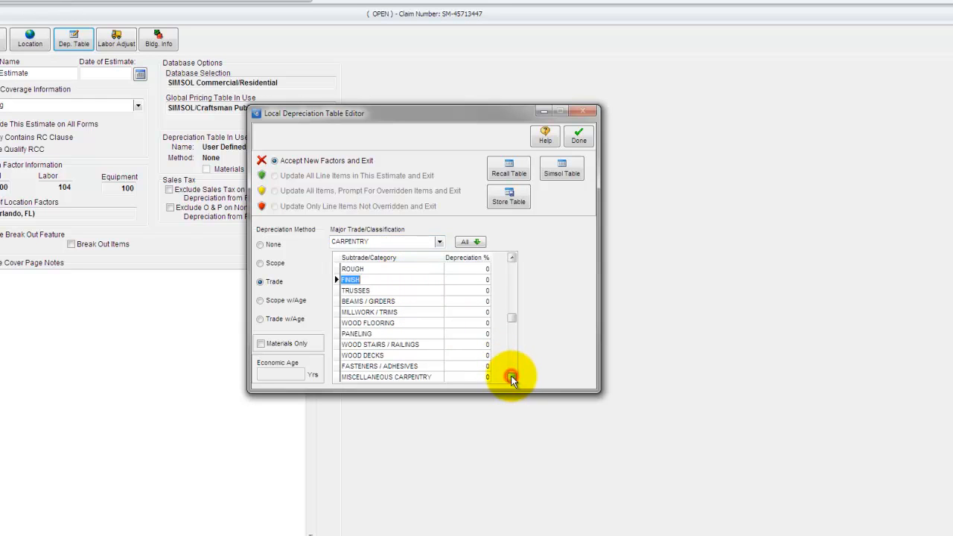
click(478, 269)
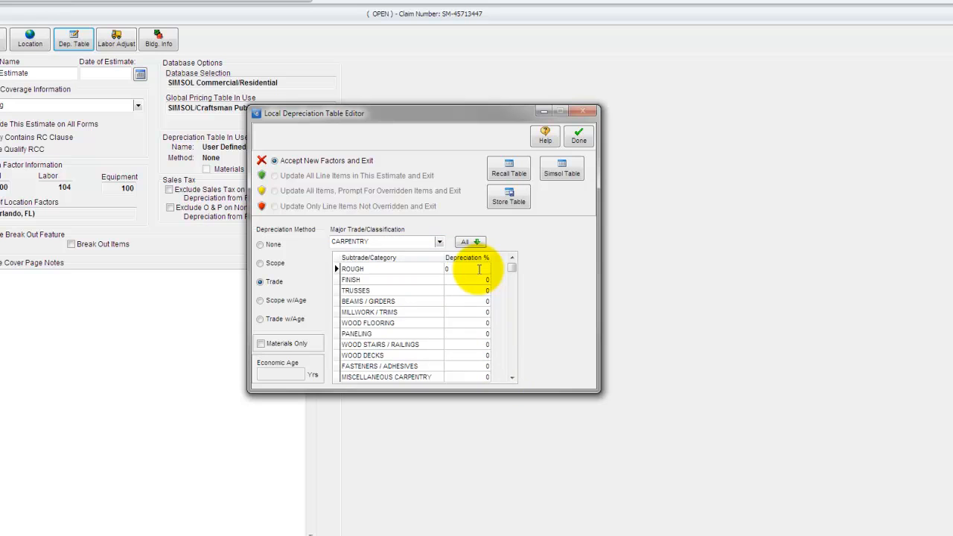
text(15)
key(Return)
text(10)
key(Return)
text(25)
key(Return)
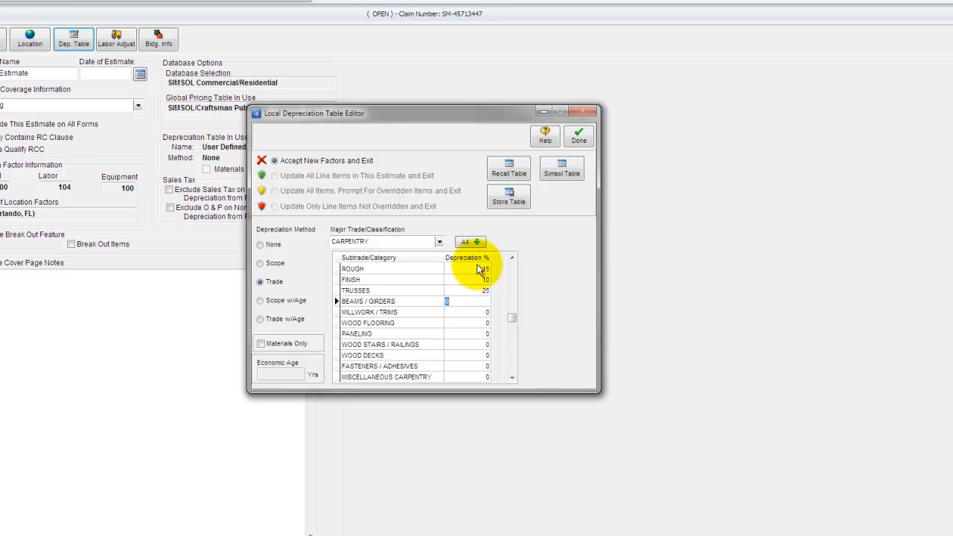
Apply 20% depreciation to all Carpentry subtrades, then show the DOORS AND WINDOWS classification.
click(471, 243)
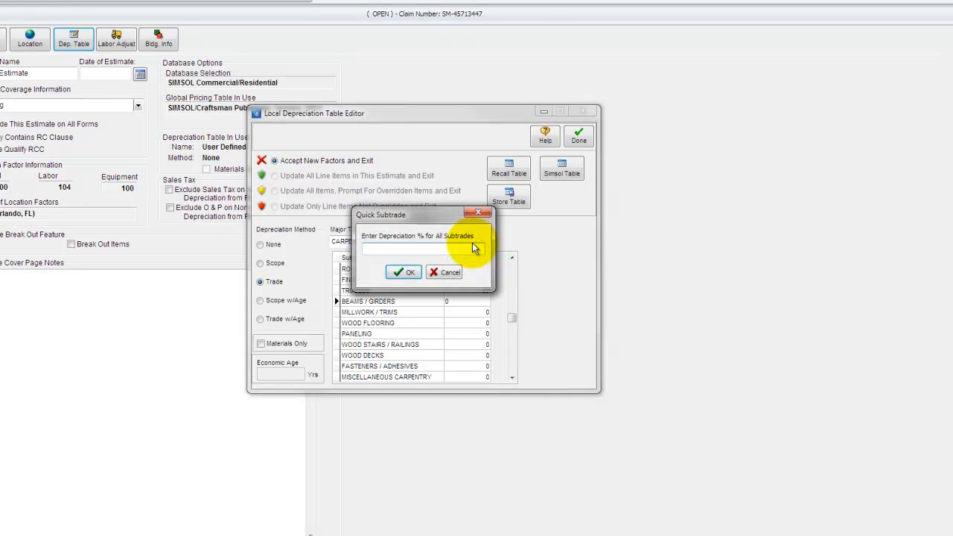
text(20)
click(404, 271)
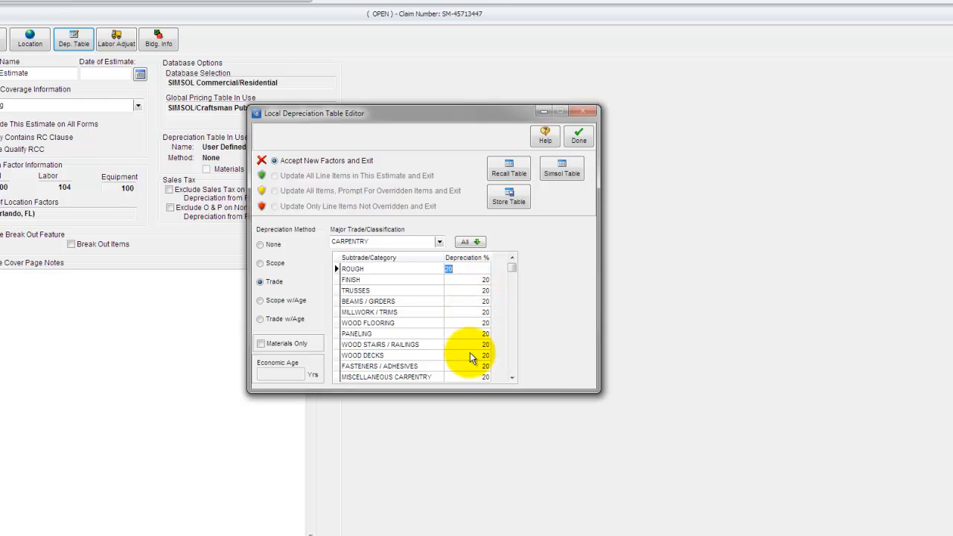
click(440, 245)
click(391, 320)
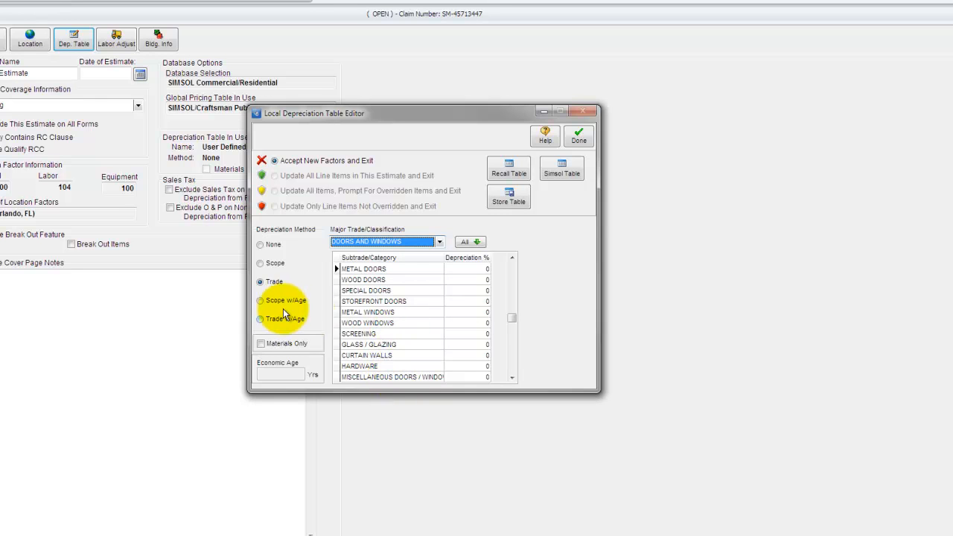
Switch to Scope w/Age and give Remove and Replace 10% first year, 5% additional year, 50% max.
click(261, 301)
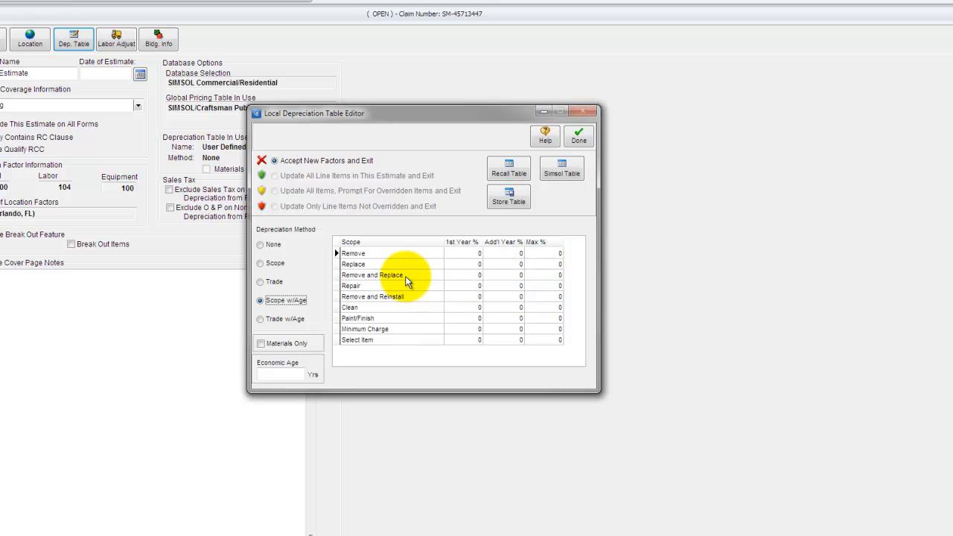
click(468, 275)
text(10)
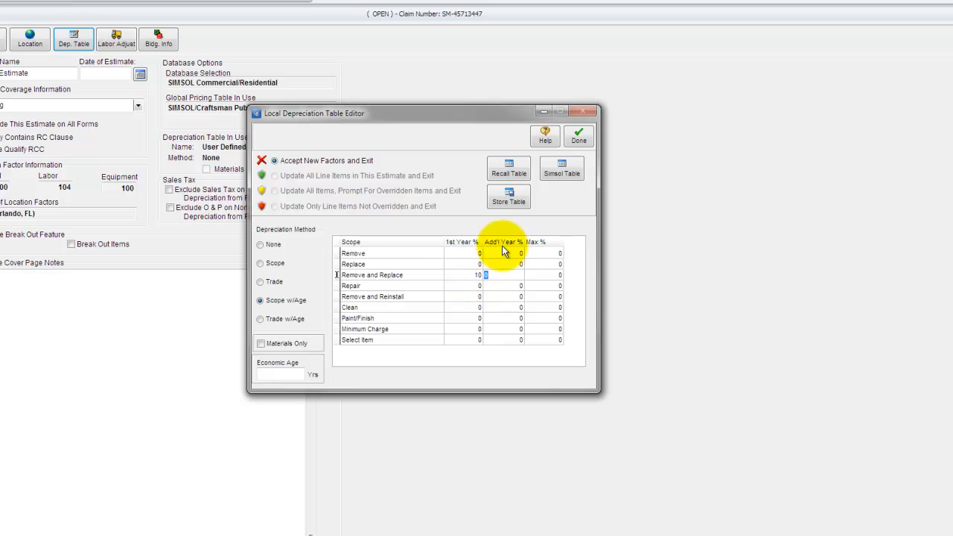
text(5)
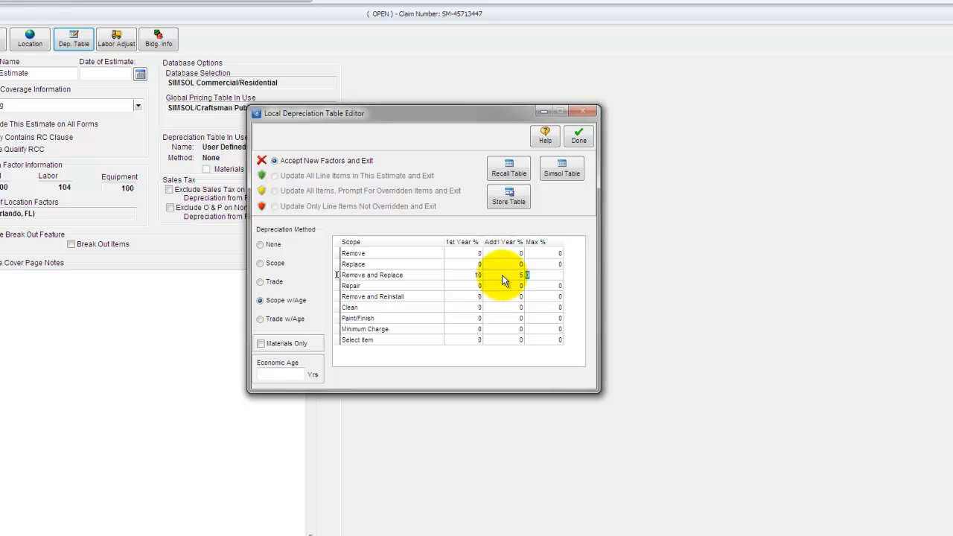
text(50)
key(Tab)
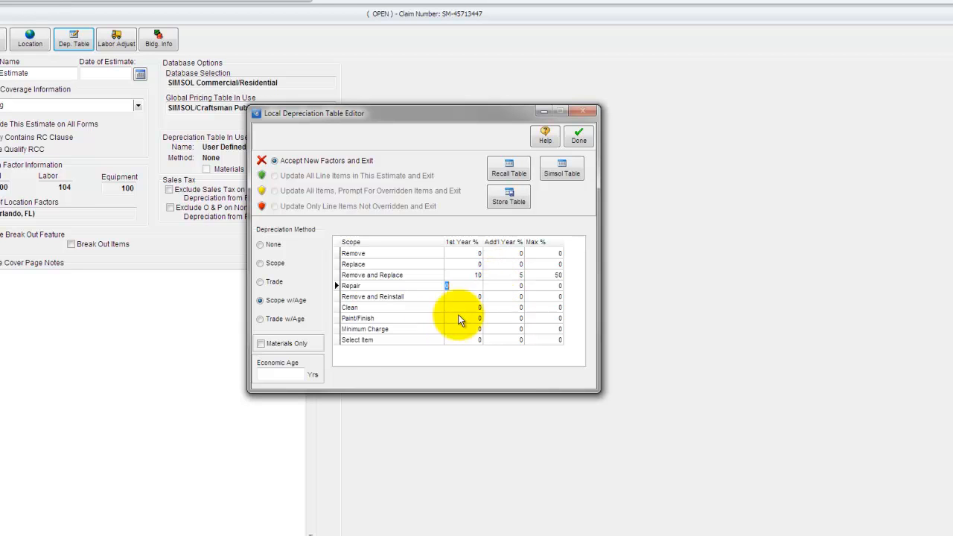
Set the economic age to 7 years and enable Materials Only.
click(282, 373)
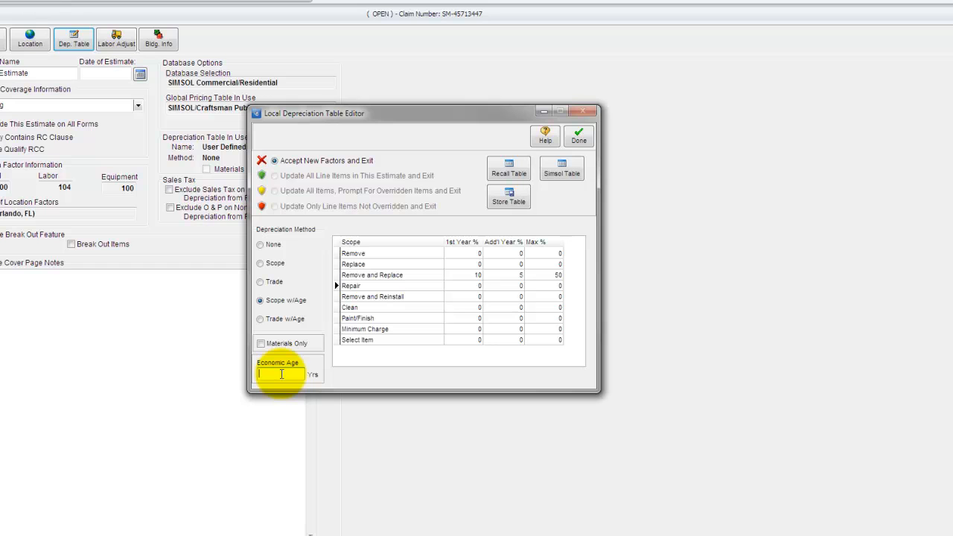
text(7)
key(Tab)
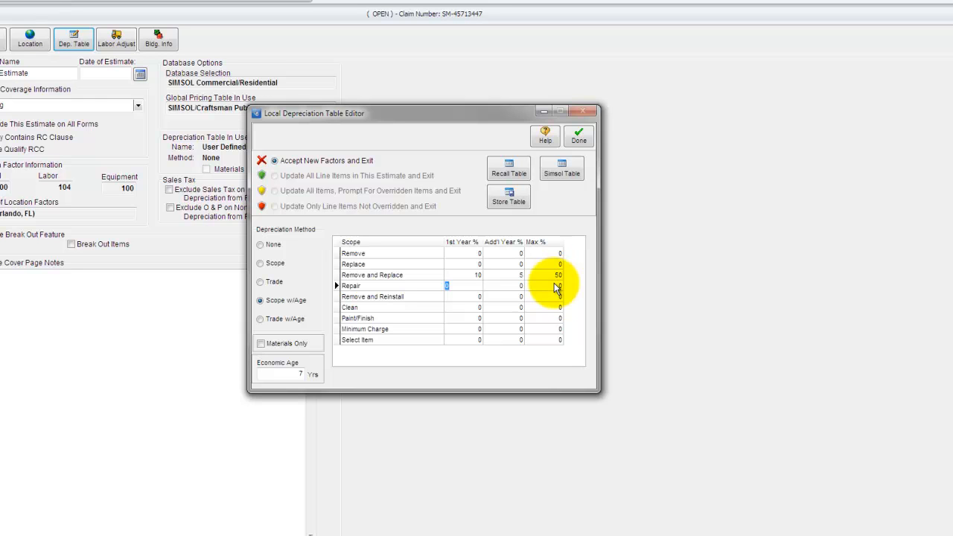
click(260, 344)
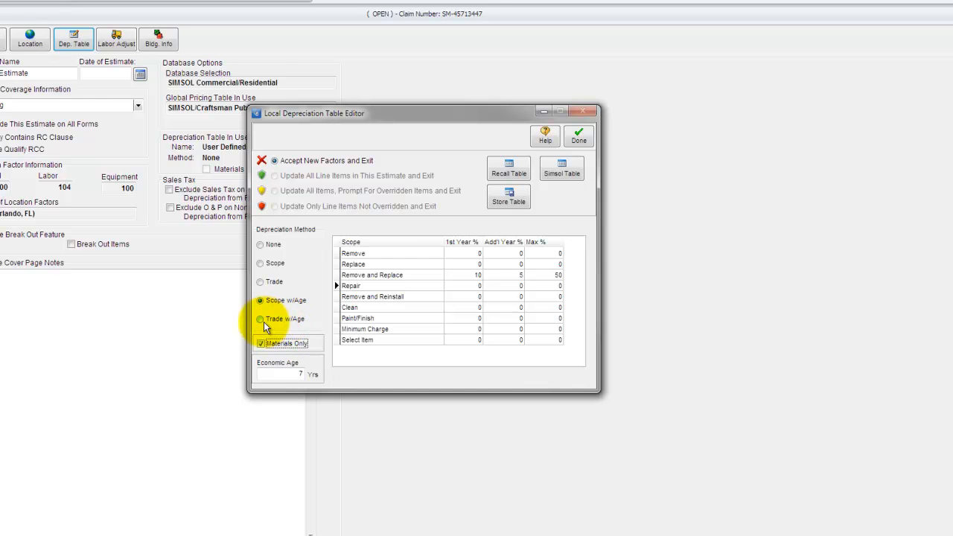
Switch to Trade w/Age, show CARPENTRY, and apply 10% first-year depreciation to all its subtrades.
click(259, 321)
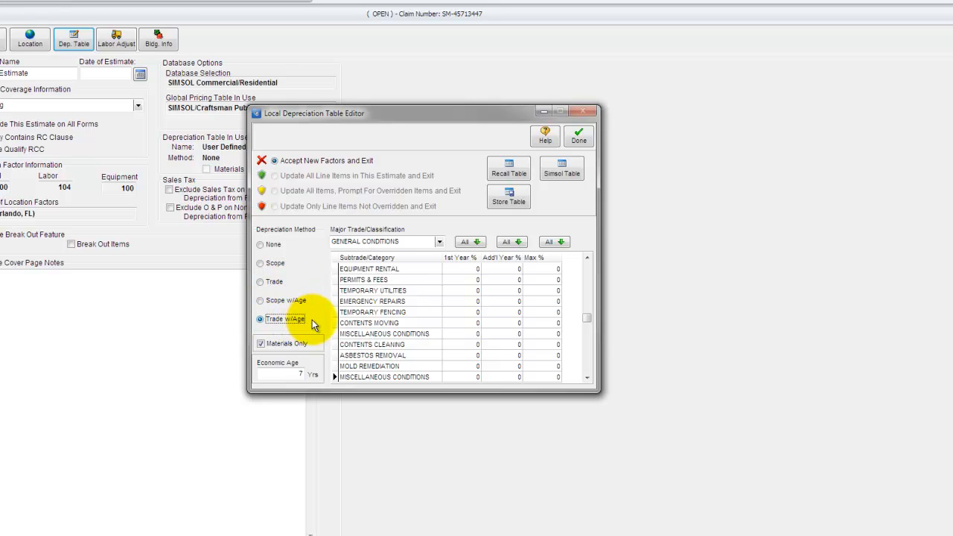
click(437, 242)
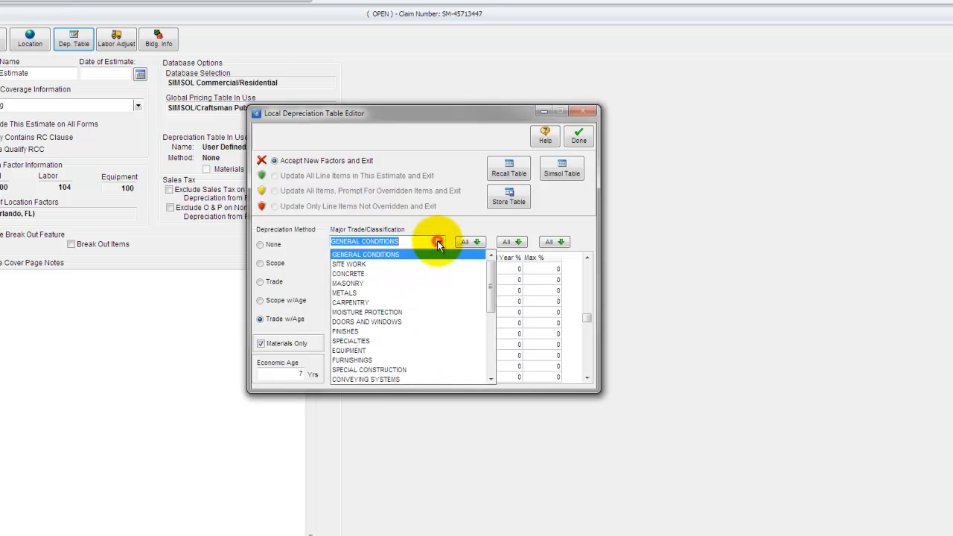
click(363, 302)
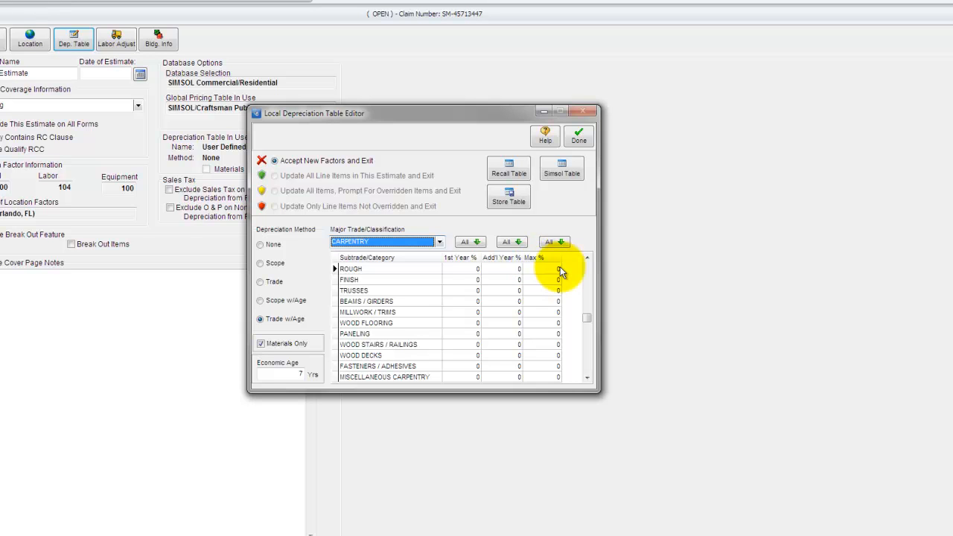
click(470, 244)
text(10)
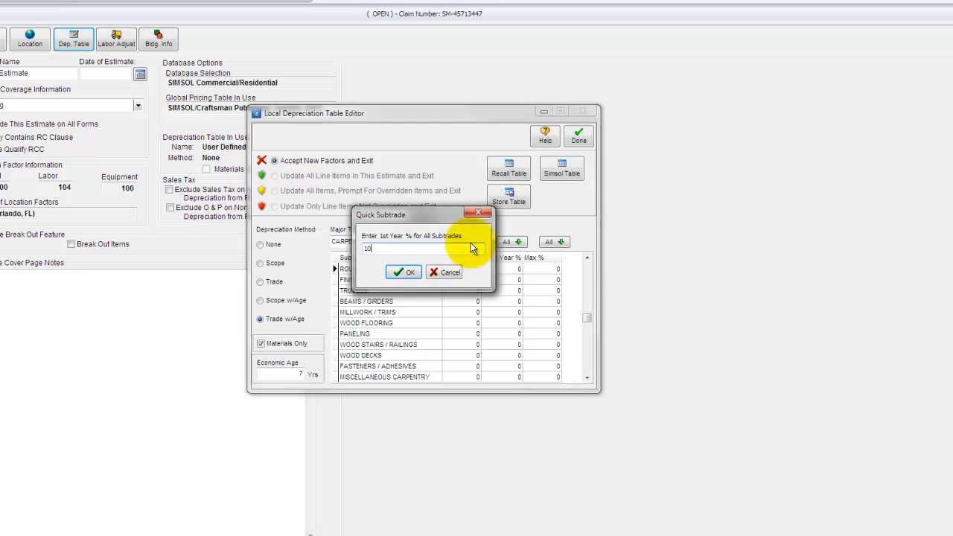
click(406, 272)
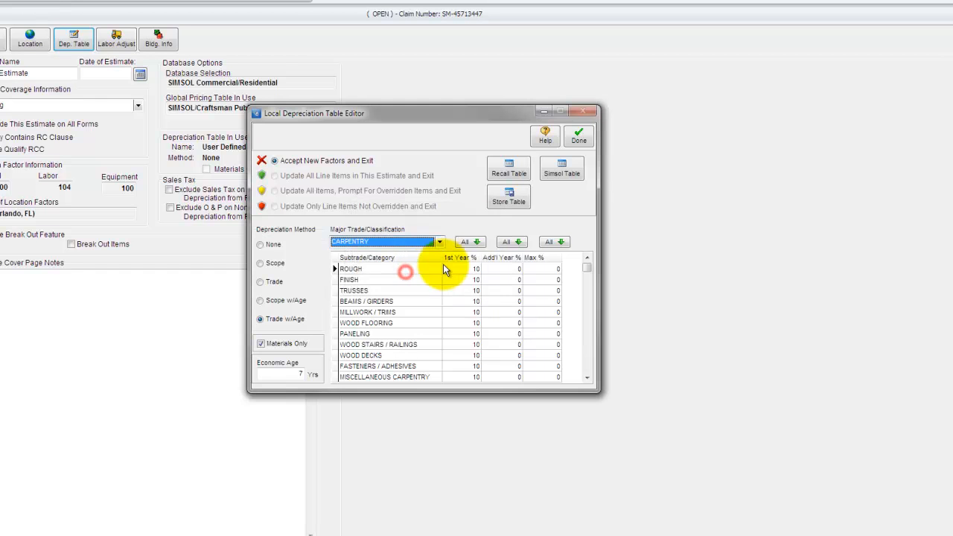
Apply 5% additional-year and 50% maximum depreciation to all Carpentry subtrades.
click(511, 243)
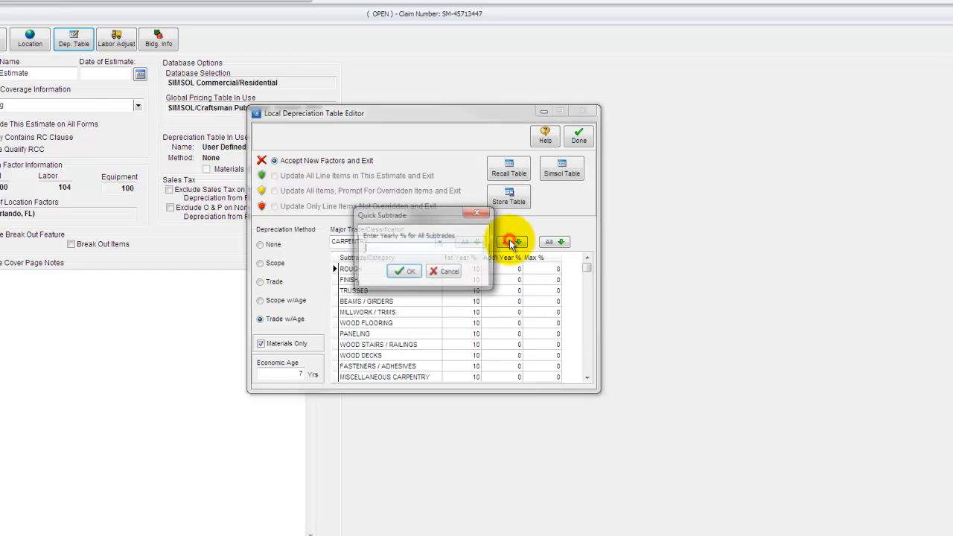
text(5)
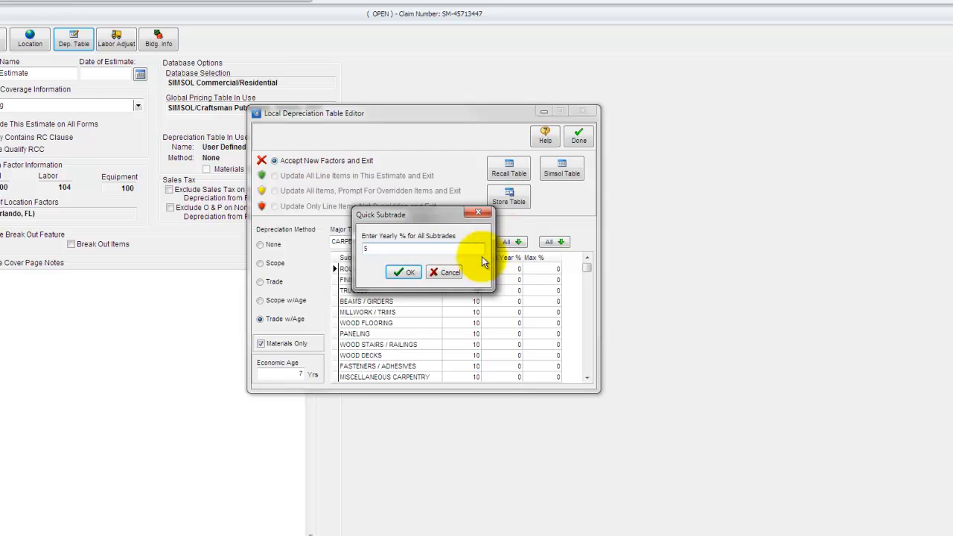
click(409, 273)
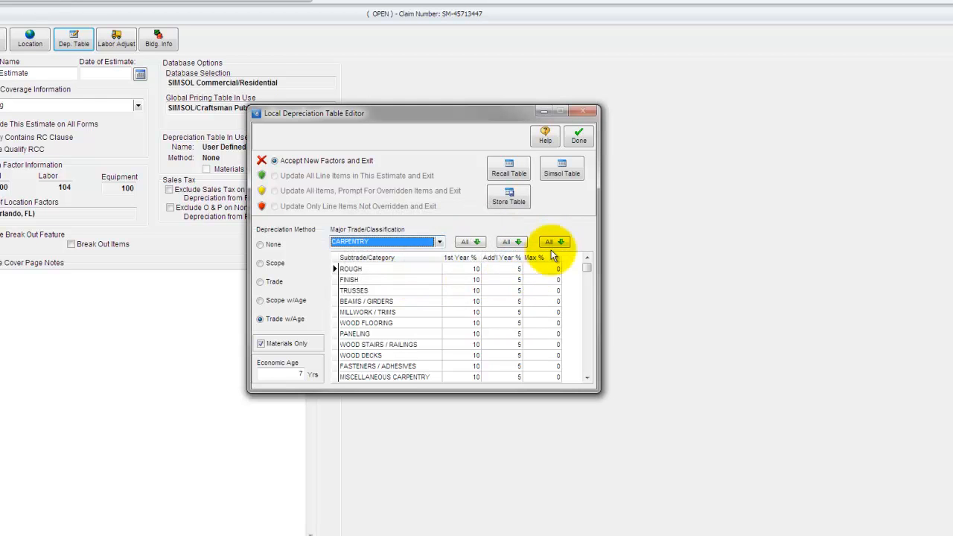
click(555, 243)
text(50)
click(410, 273)
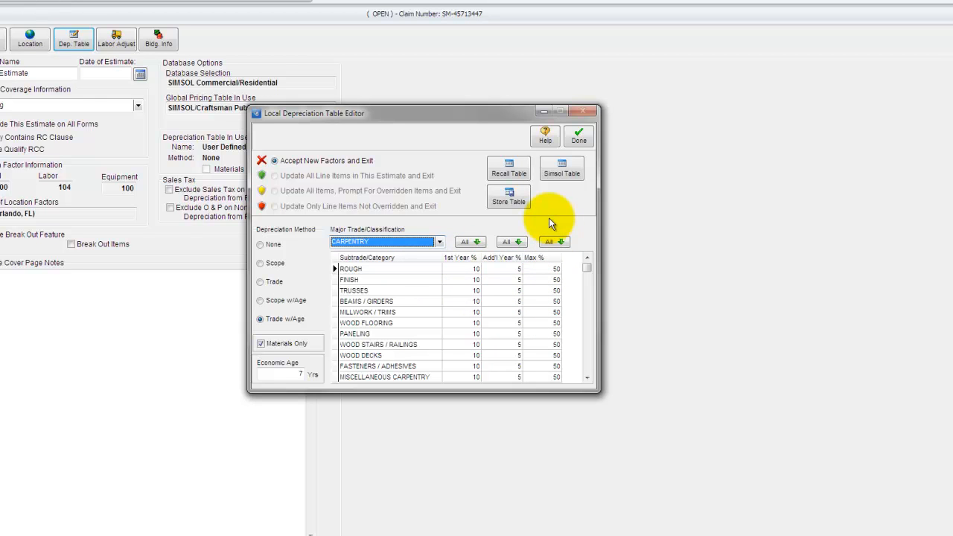
Store the depreciation table under the name "my depreciation table".
click(512, 200)
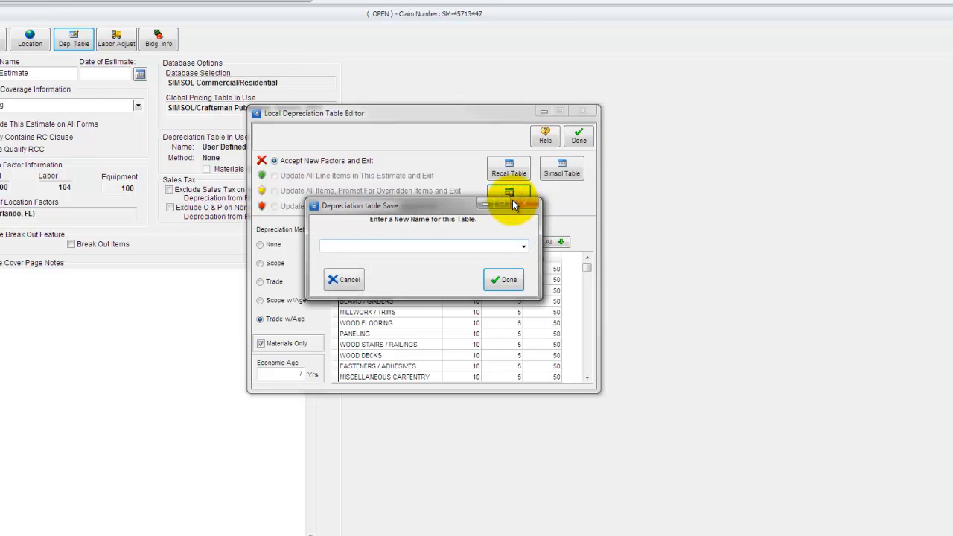
text(my deprecitatio)
key(BackSpace)
key(BackSpace)
key(BackSpace)
key(BackSpace)
key(BackSpace)
text(iation table)
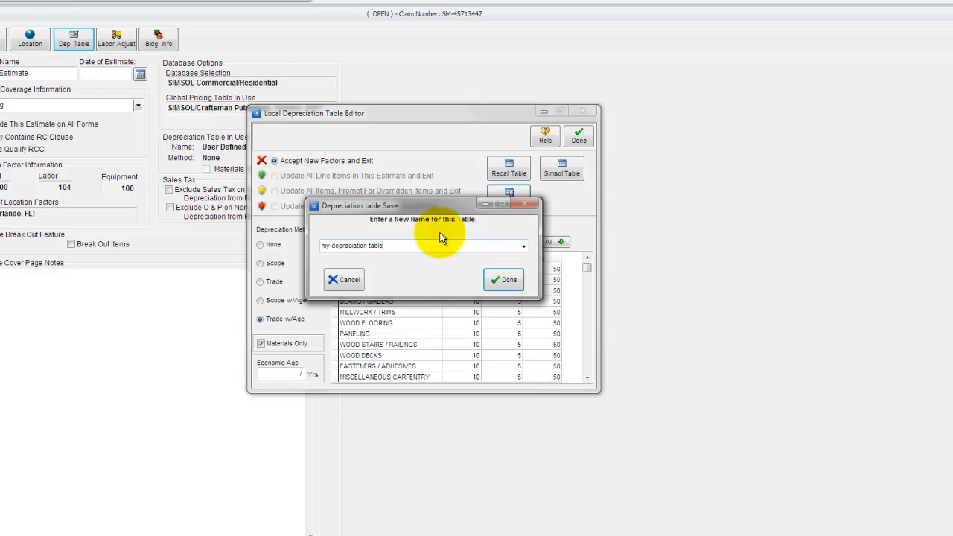
click(498, 279)
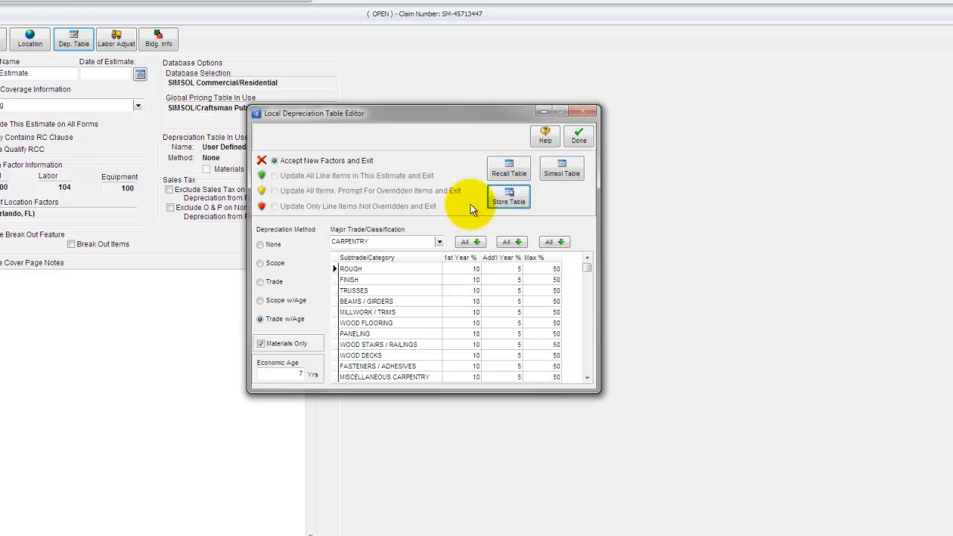
Recall the stored depreciation table "my depreciation table".
click(506, 169)
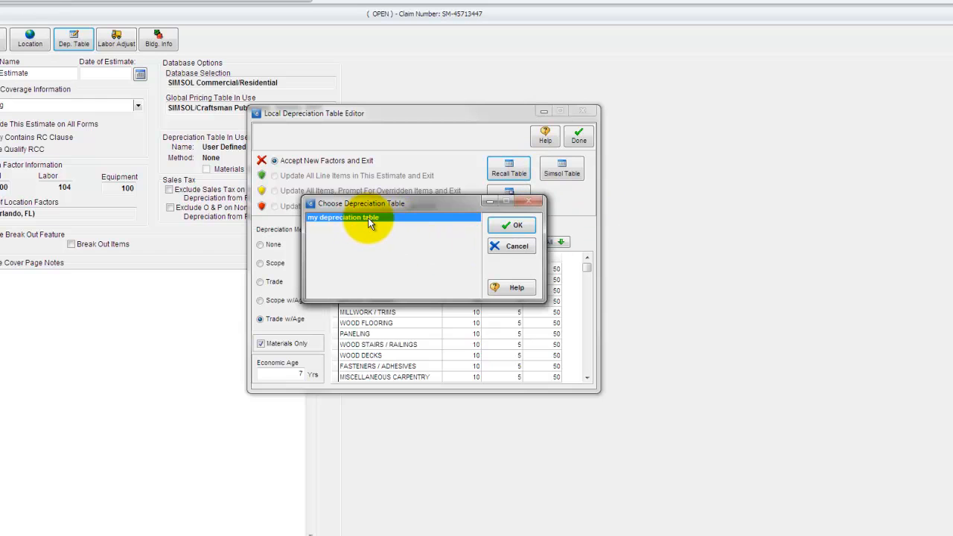
click(511, 225)
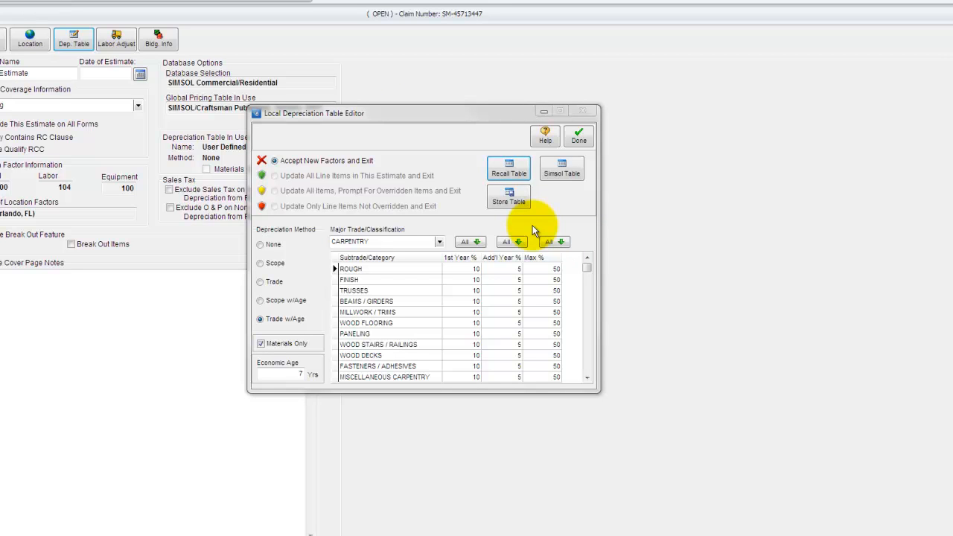
Load the SIMSOL Building Dep. Table, agreeing to the disclaimer and replacing the current table.
click(560, 172)
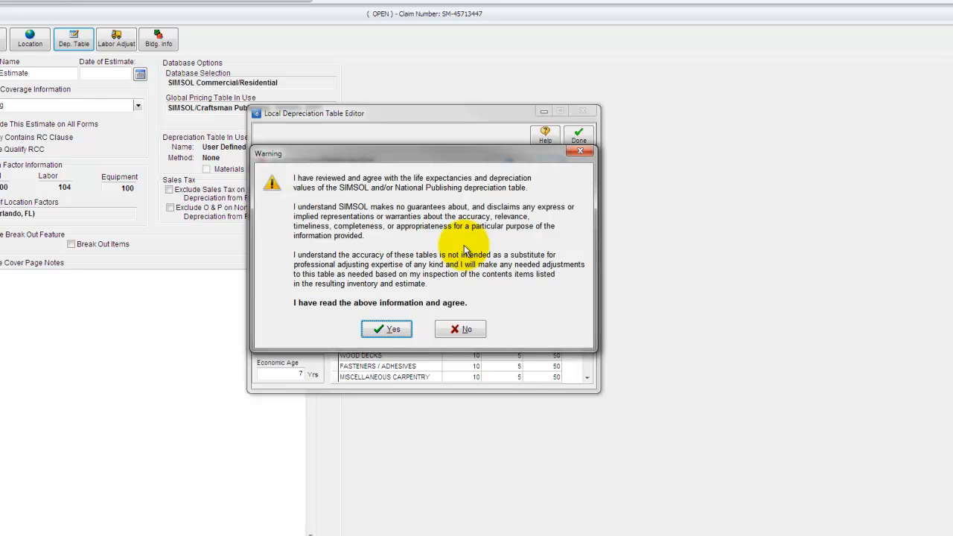
click(384, 328)
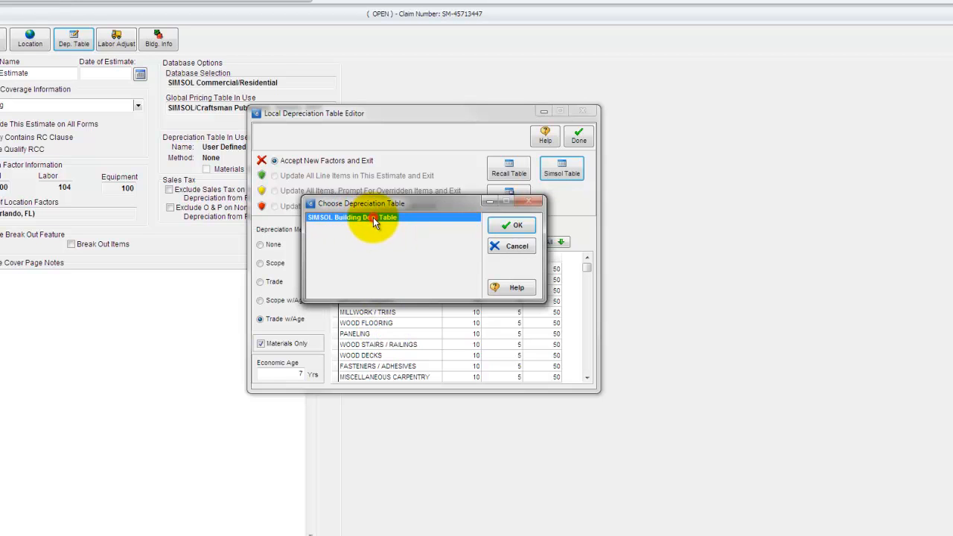
click(511, 225)
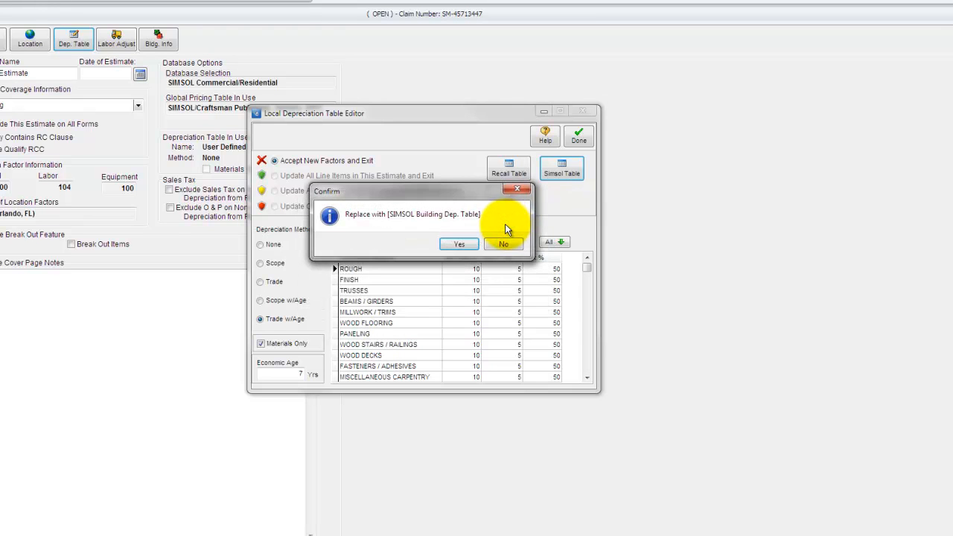
click(451, 245)
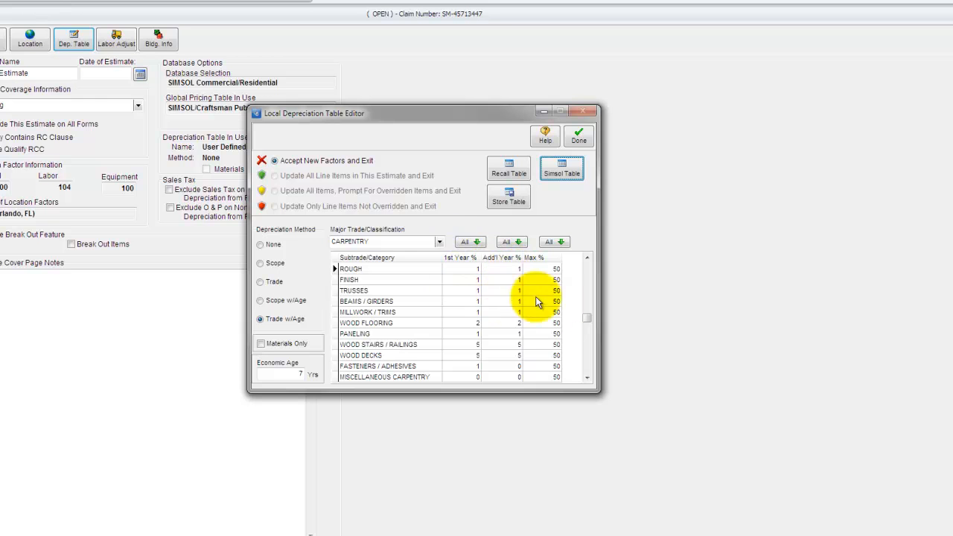
Review the Moisture Protection and Doors and Windows trades, enable Materials Only, and accept the new depreciation factors.
click(438, 241)
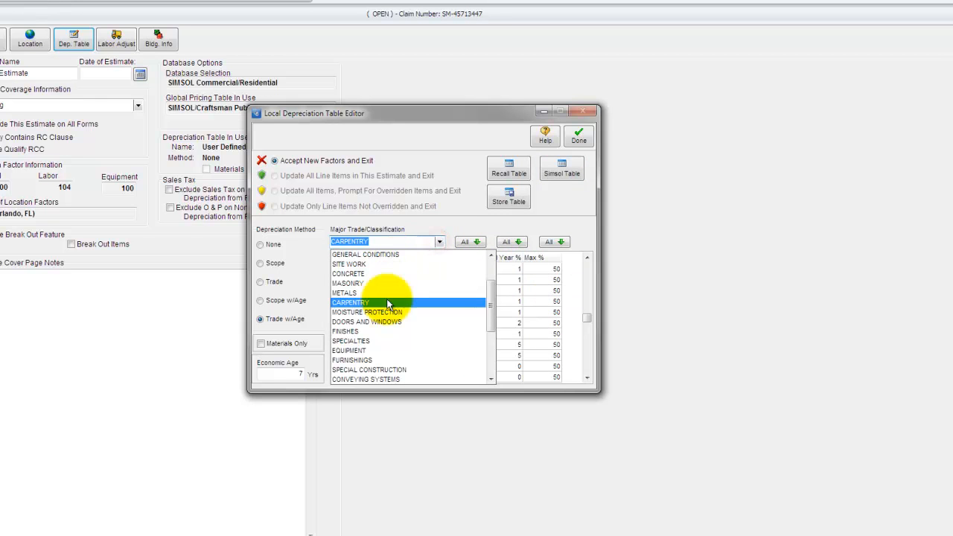
click(383, 312)
click(440, 242)
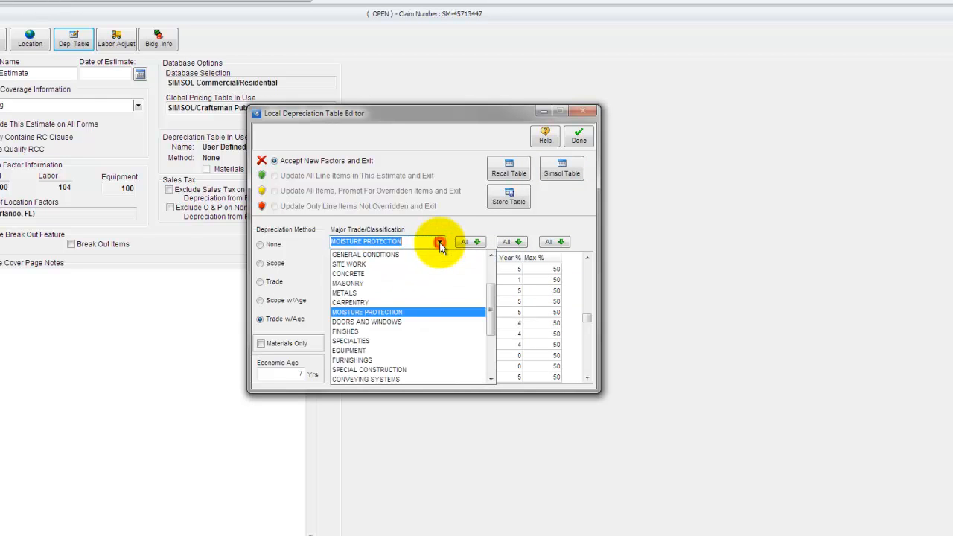
click(402, 320)
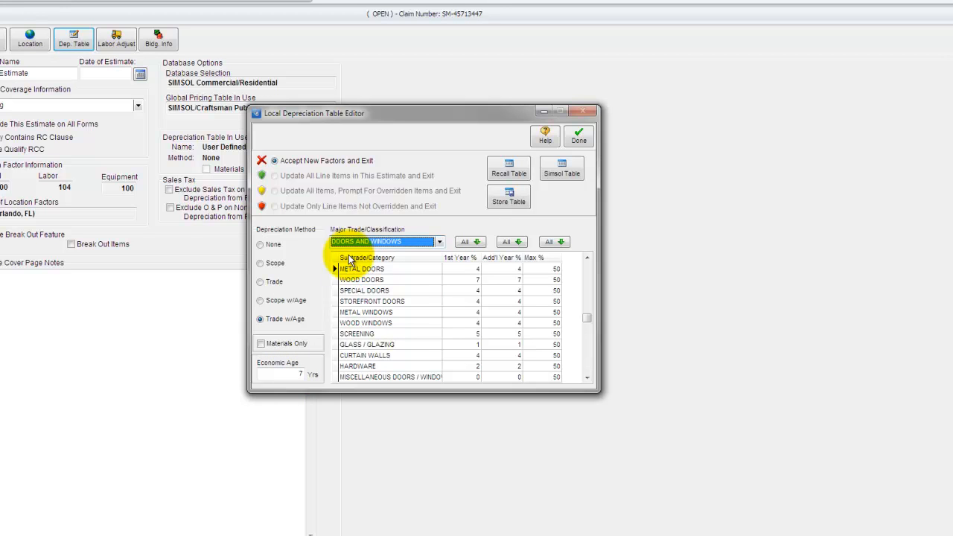
click(260, 344)
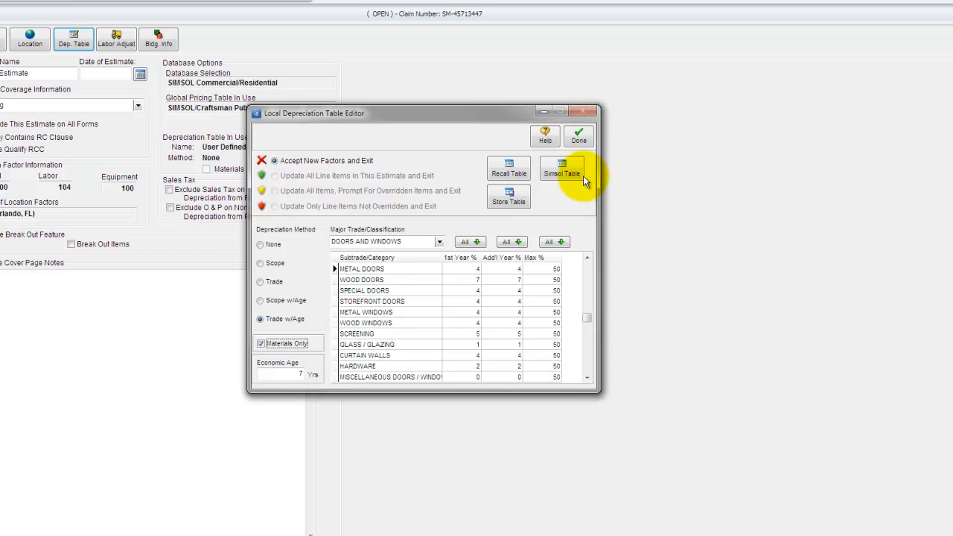
click(584, 140)
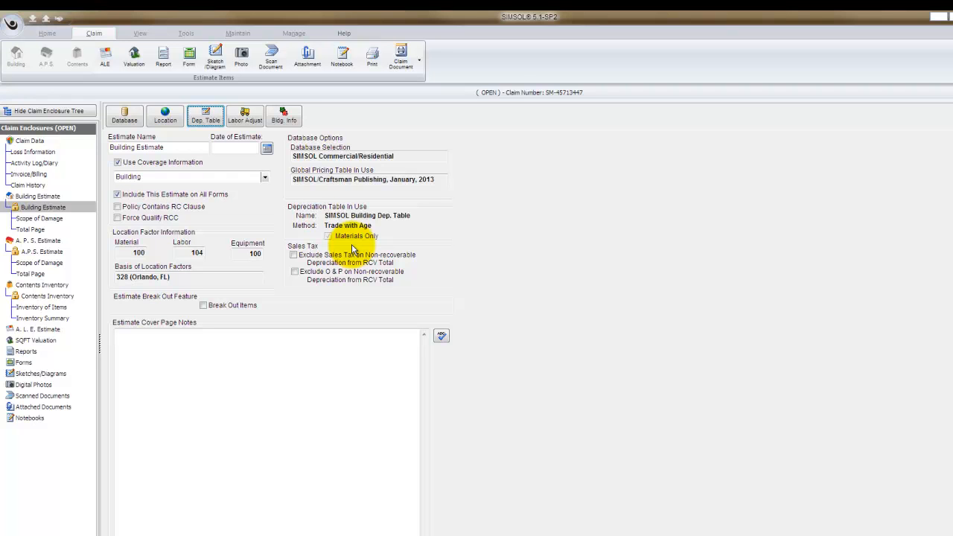
Add a Living Room area 17 ft long and 21 ft wide to the building estimate's Scope of Damage.
click(56, 218)
click(117, 115)
click(458, 194)
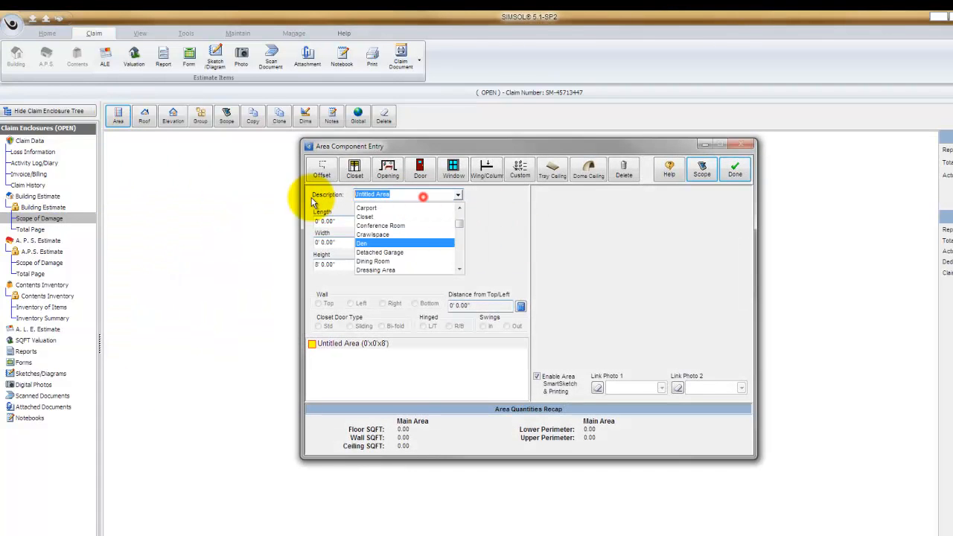
text(Living Room)
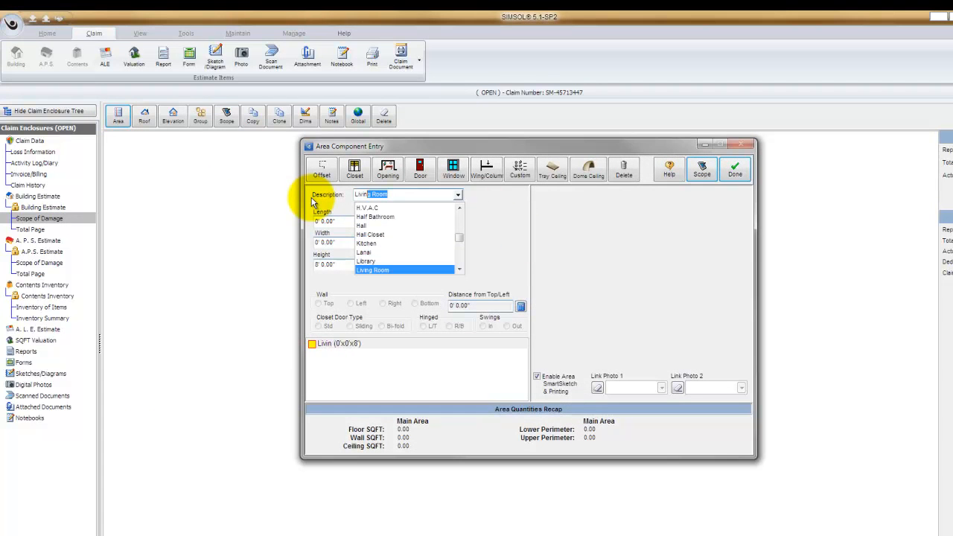
key(Tab)
text(17)
key(Tab)
text(21)
key(Tab)
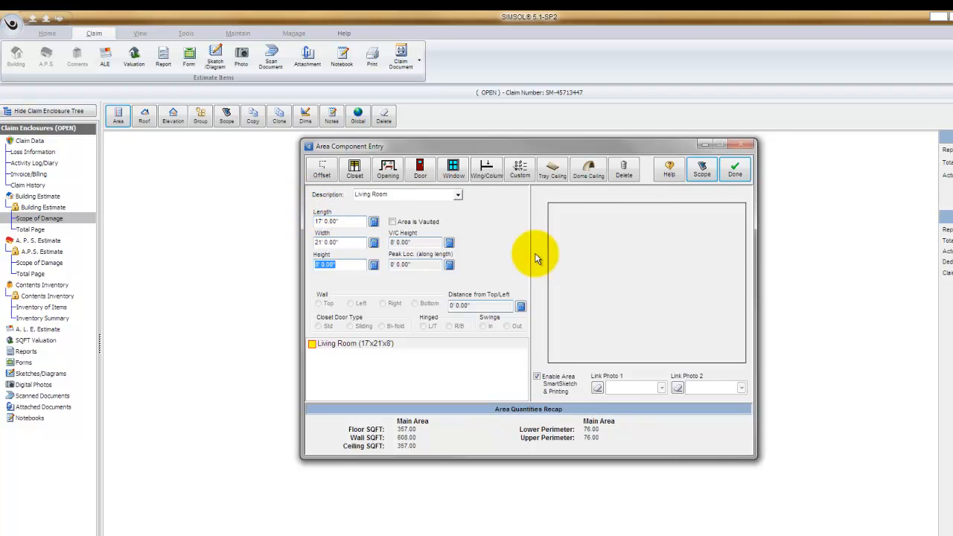
Open the living room scope sheet and add Remove and Replace for wall drywall taped and floated.
click(699, 171)
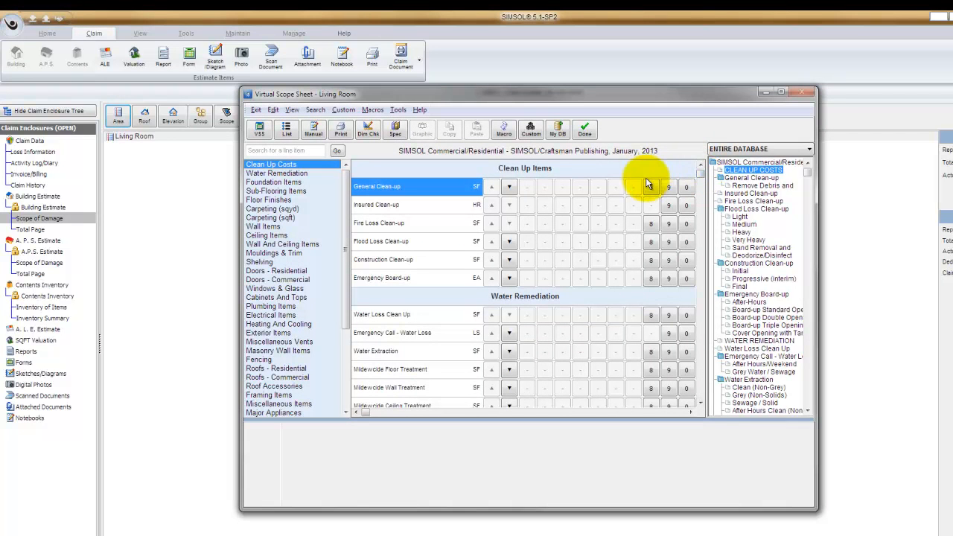
mouse_move(650, 182)
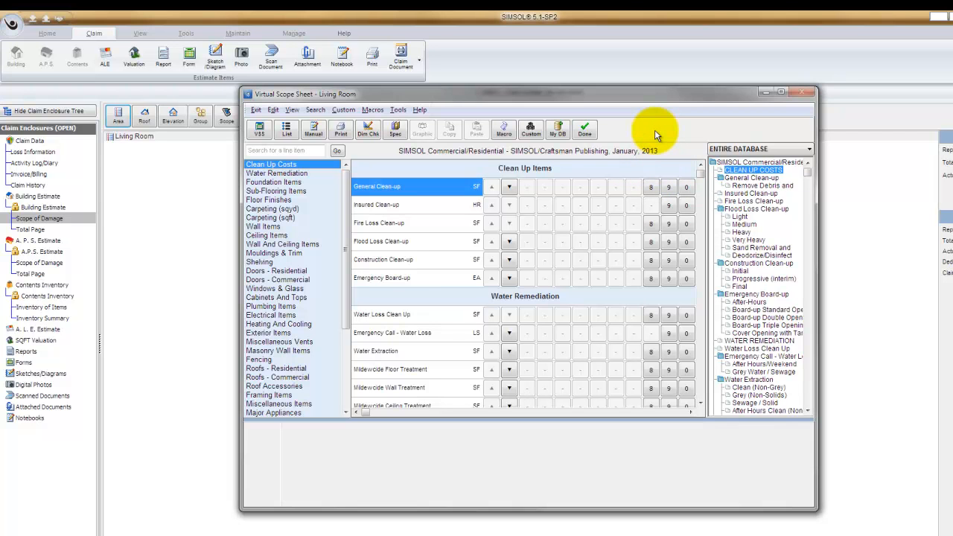
click(278, 226)
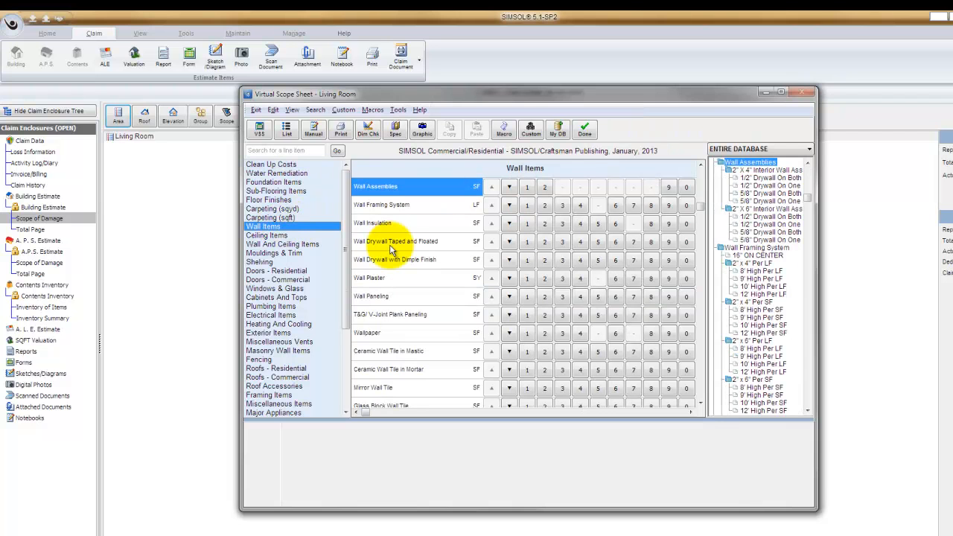
click(563, 242)
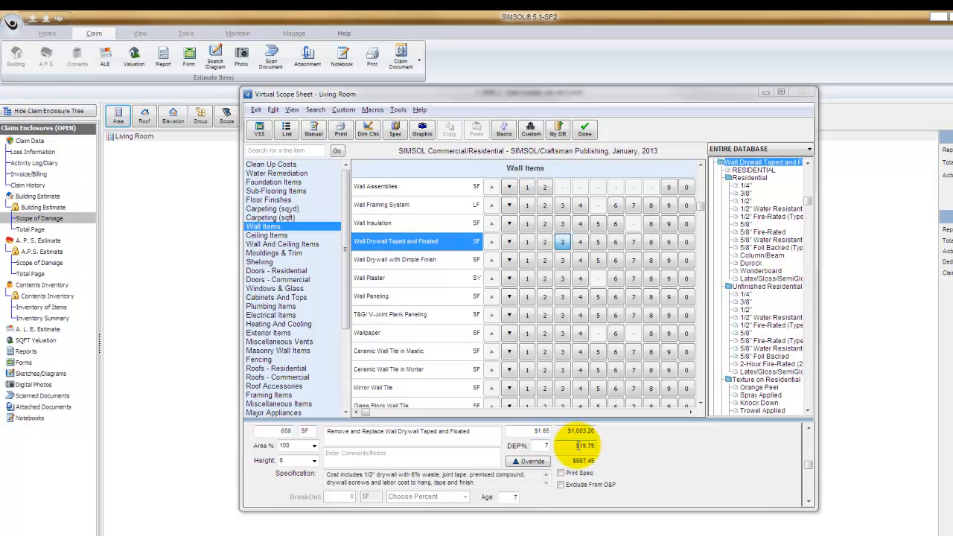
Override the wall drywall line item to enable Print User Notes.
click(531, 461)
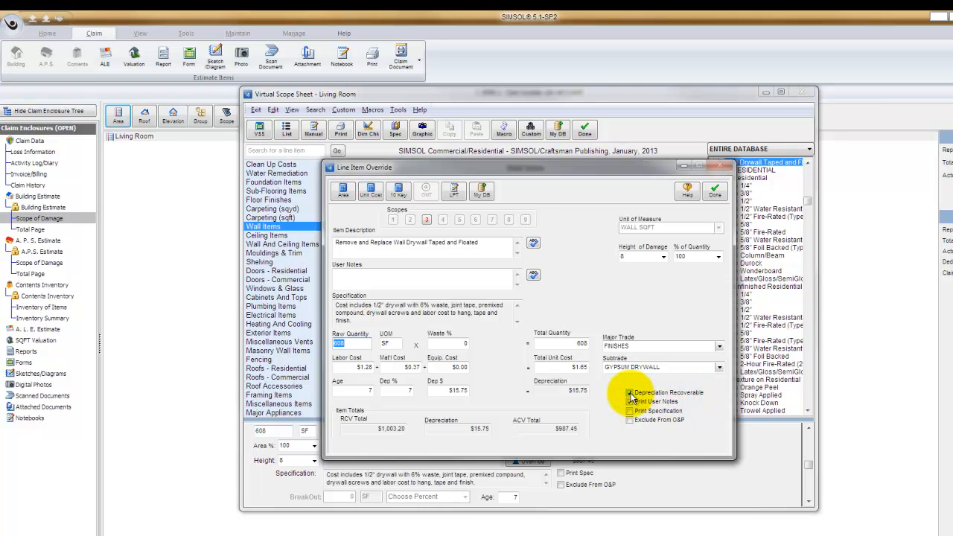
click(629, 401)
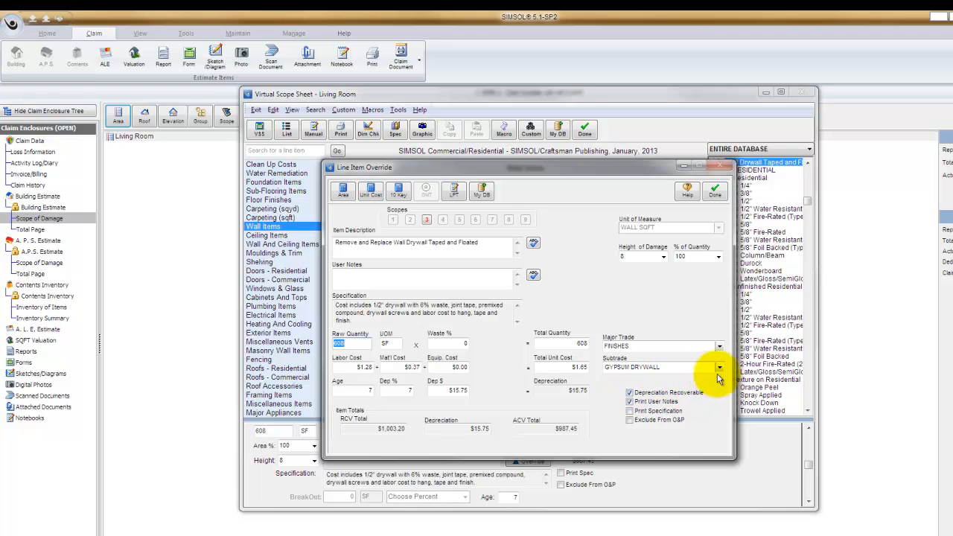
click(715, 194)
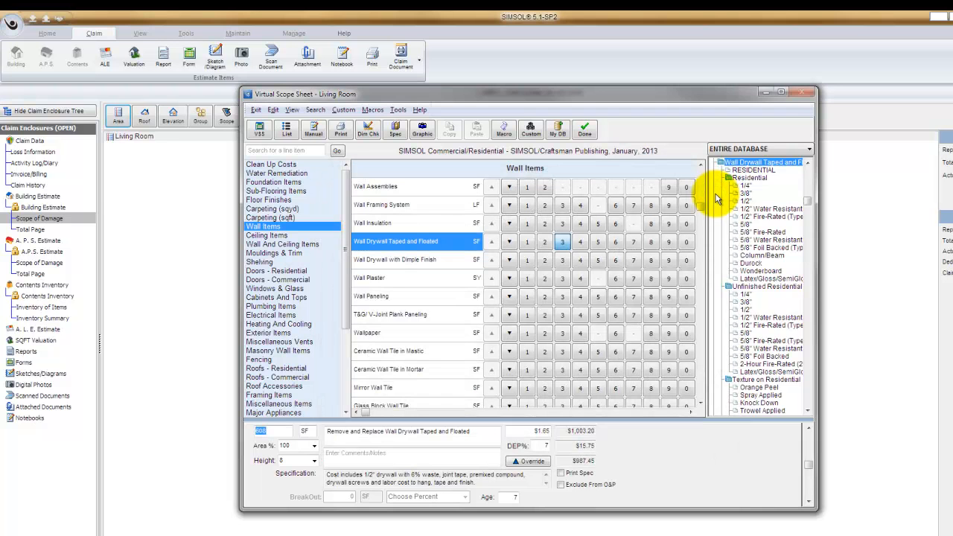
Add Remove and Replace electrical outlet with a quantity of 5.
click(287, 315)
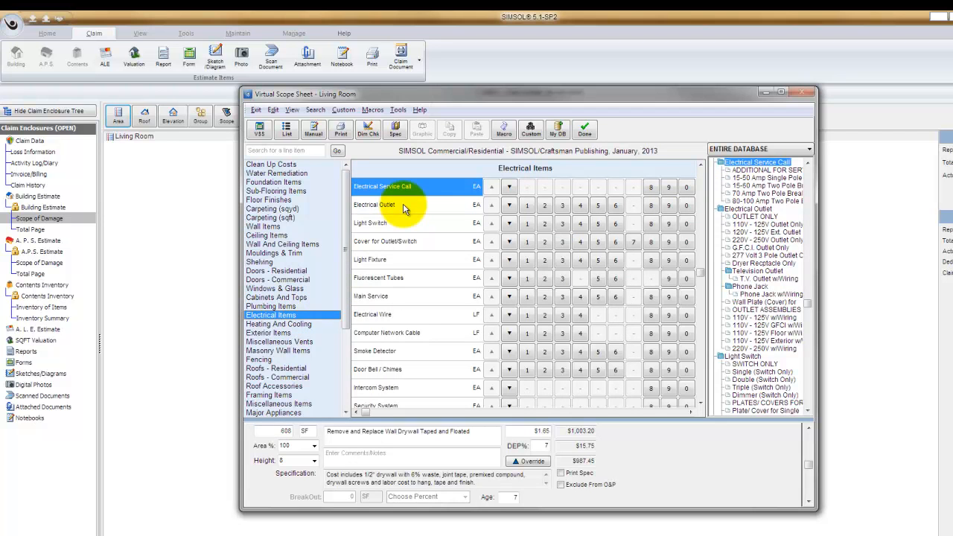
click(563, 207)
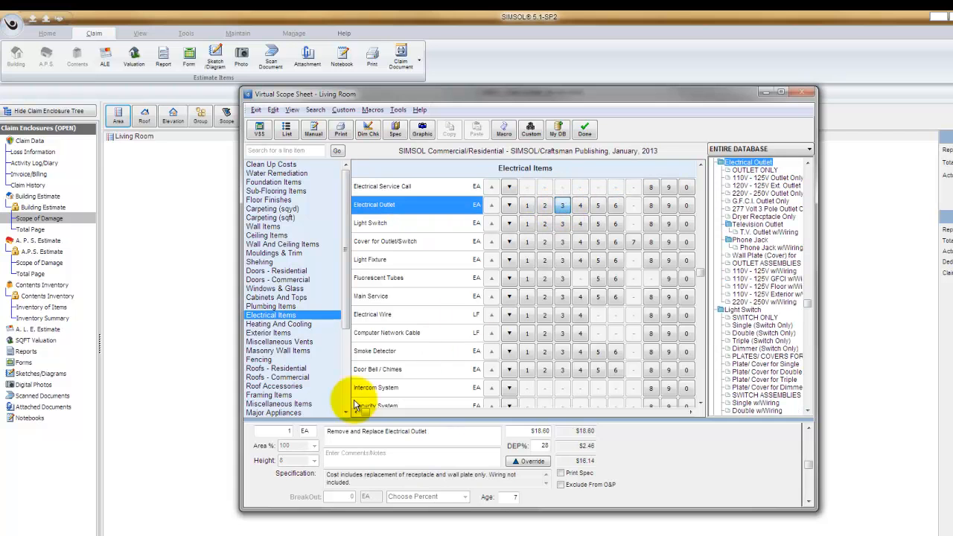
click(280, 432)
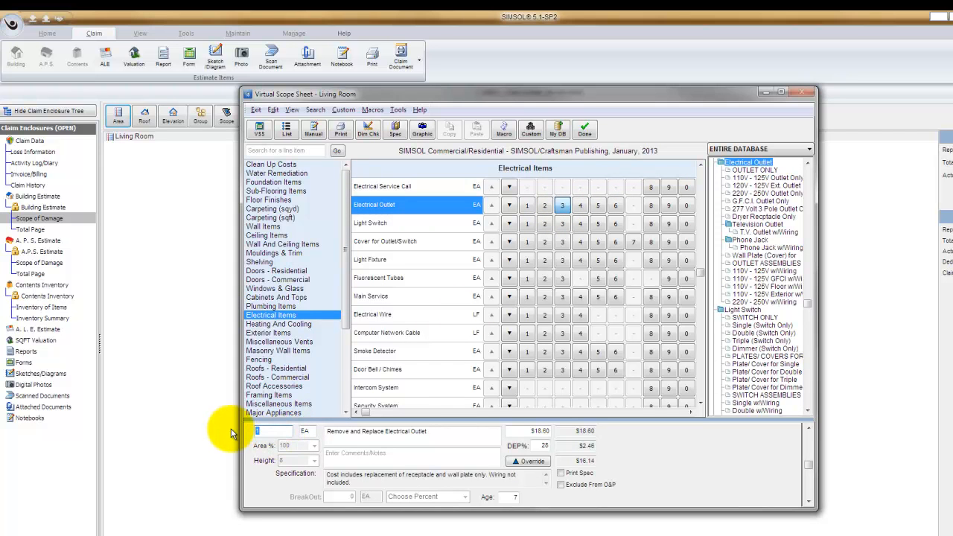
text(5)
key(Tab)
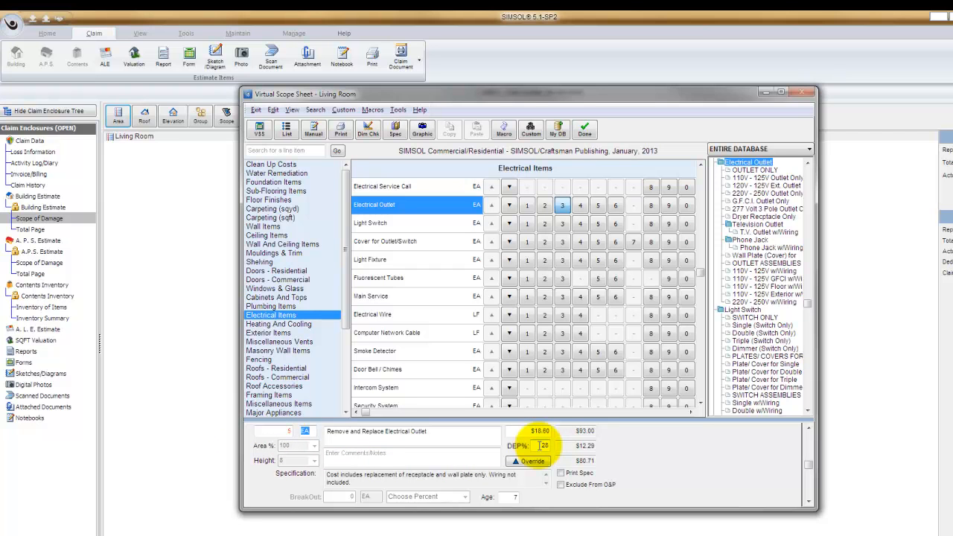
Add Remove and Replace line items for ceiling drywall taped and floated, viewing the scopes list for reference.
click(517, 496)
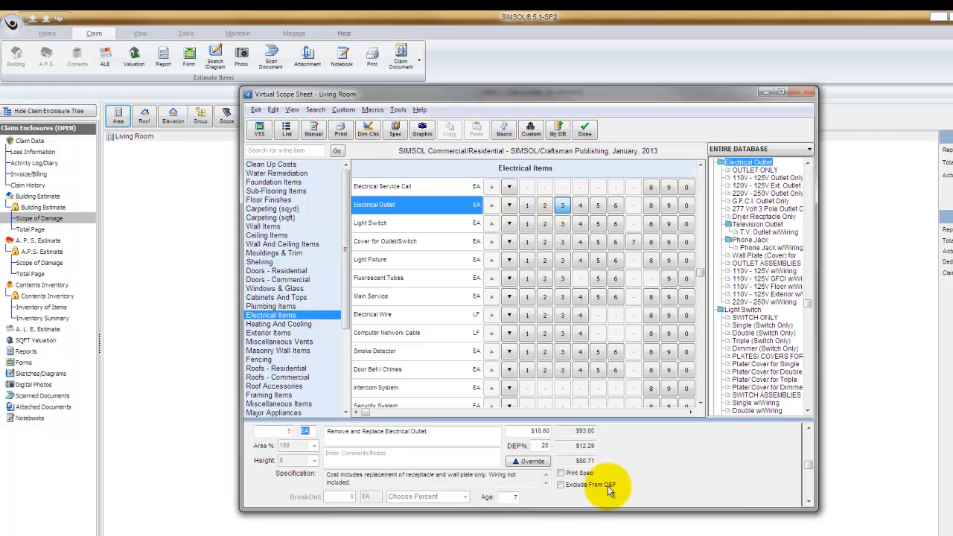
click(574, 446)
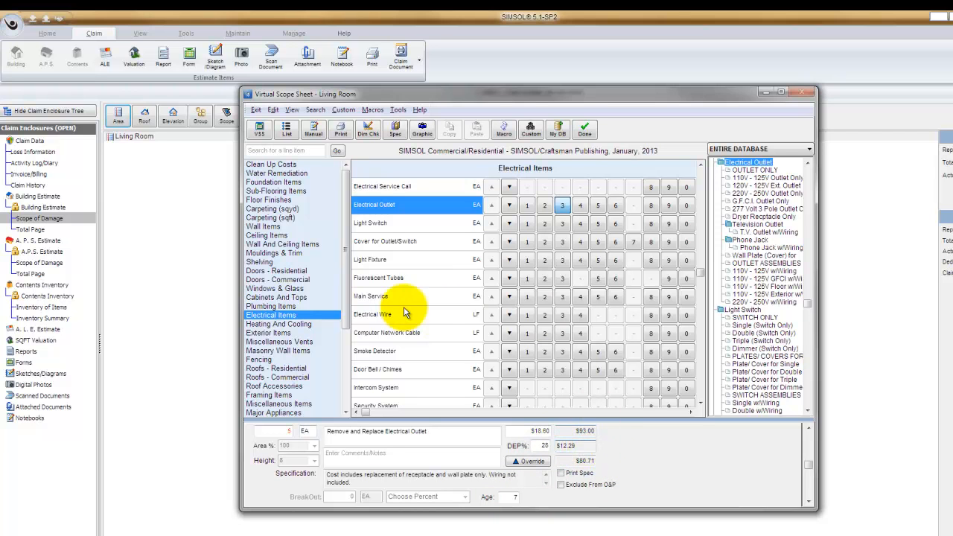
click(273, 236)
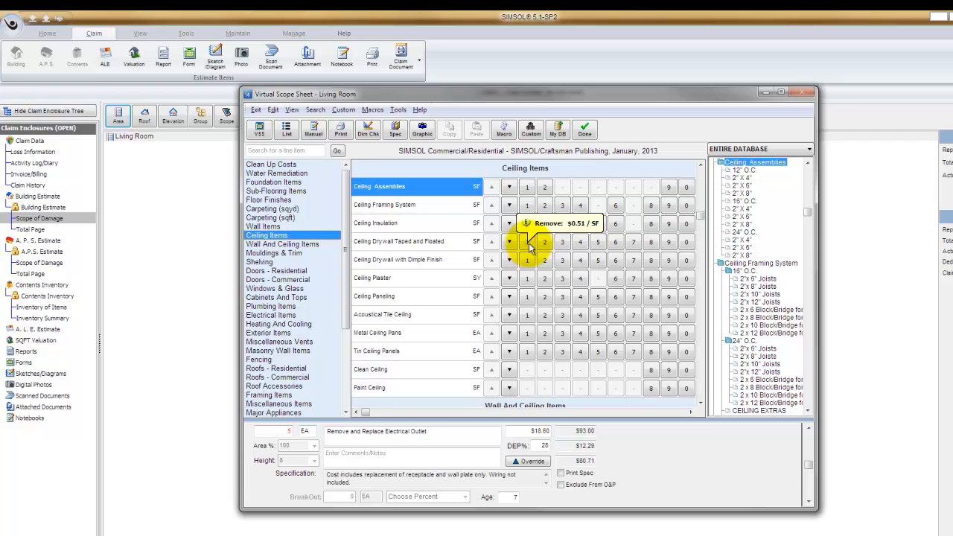
click(810, 150)
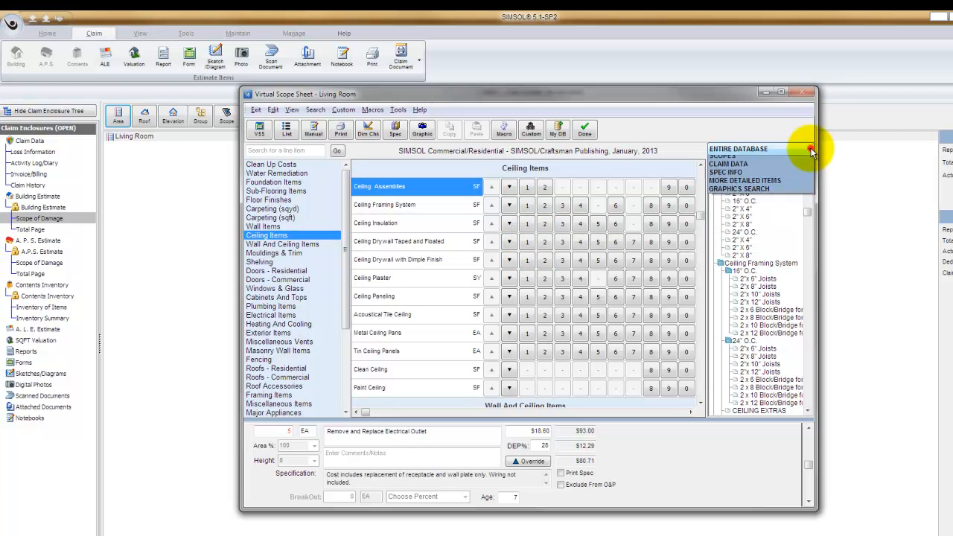
click(736, 177)
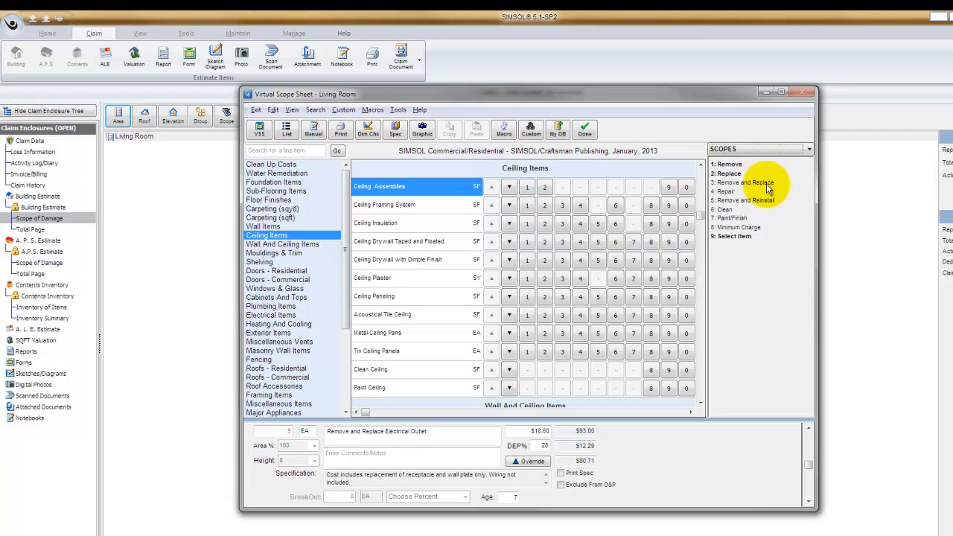
click(527, 244)
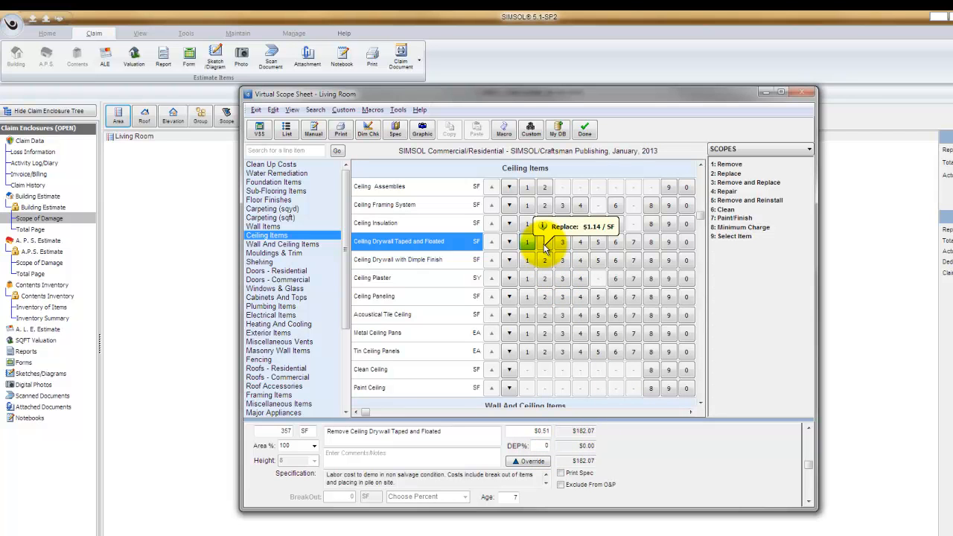
click(545, 248)
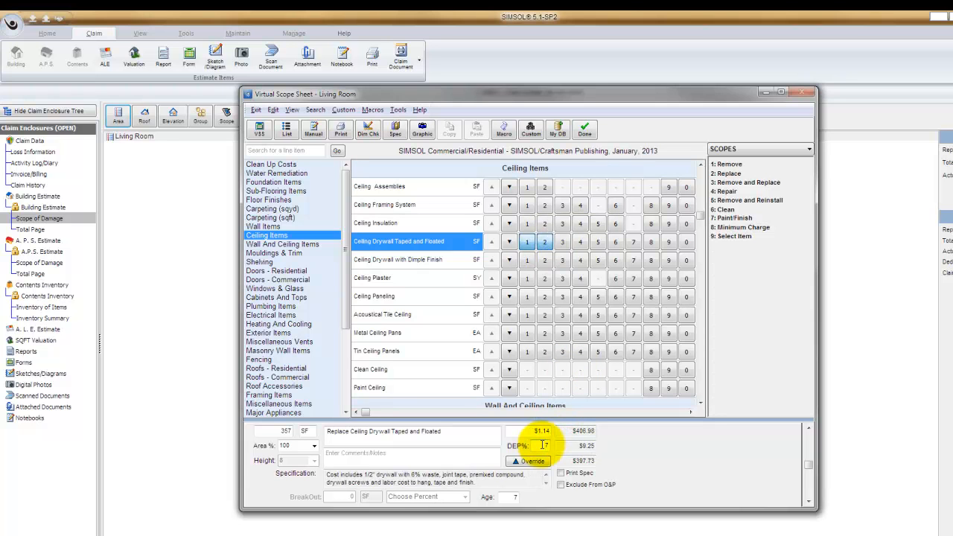
Set the ceiling drywall item's age to 7 years and close the scope sheet.
click(514, 497)
text(7)
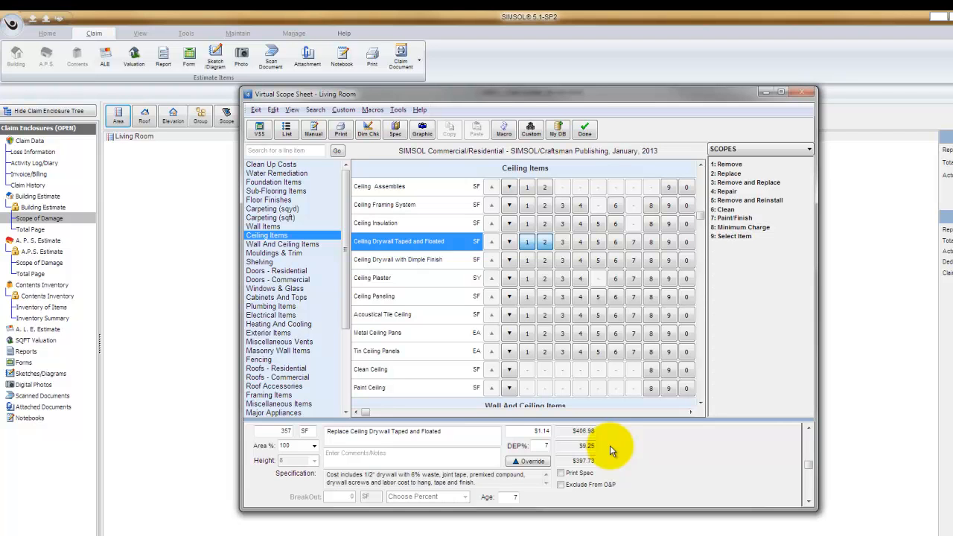
double_click(541, 446)
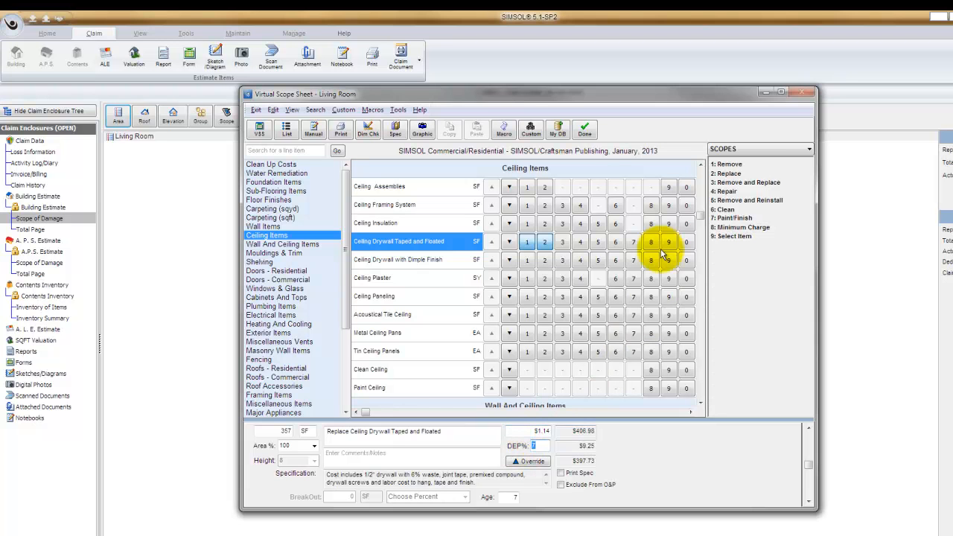
click(585, 131)
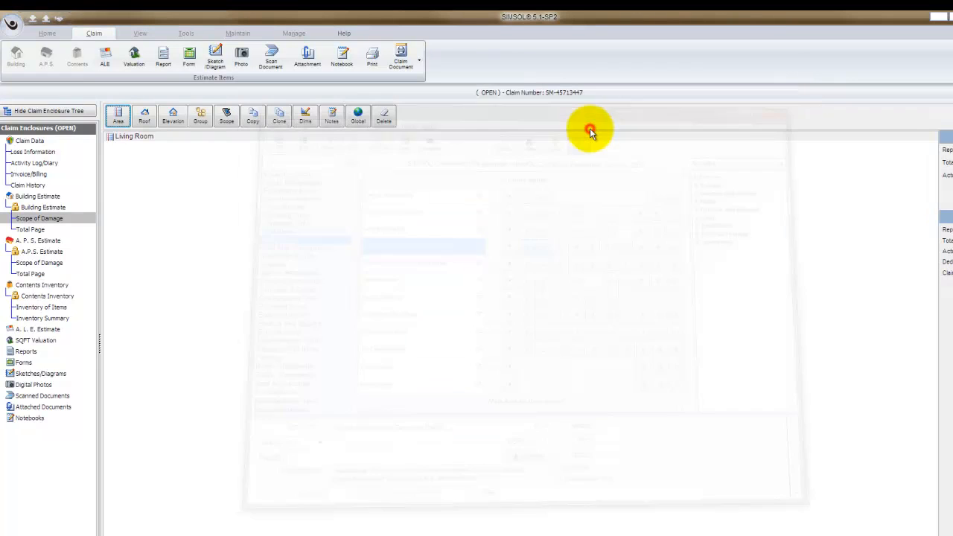
Switch to the other claim in the drawer and open its building estimate.
click(48, 112)
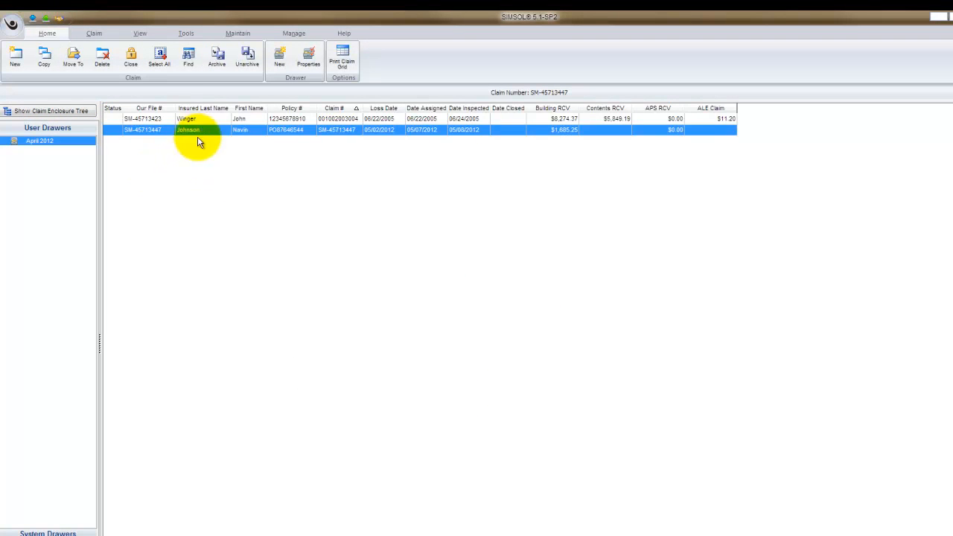
click(207, 118)
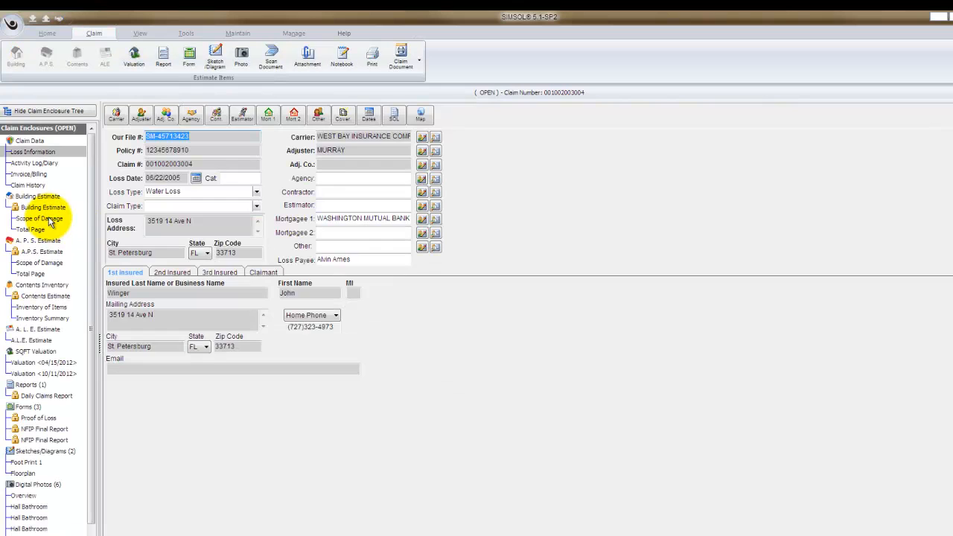
click(40, 218)
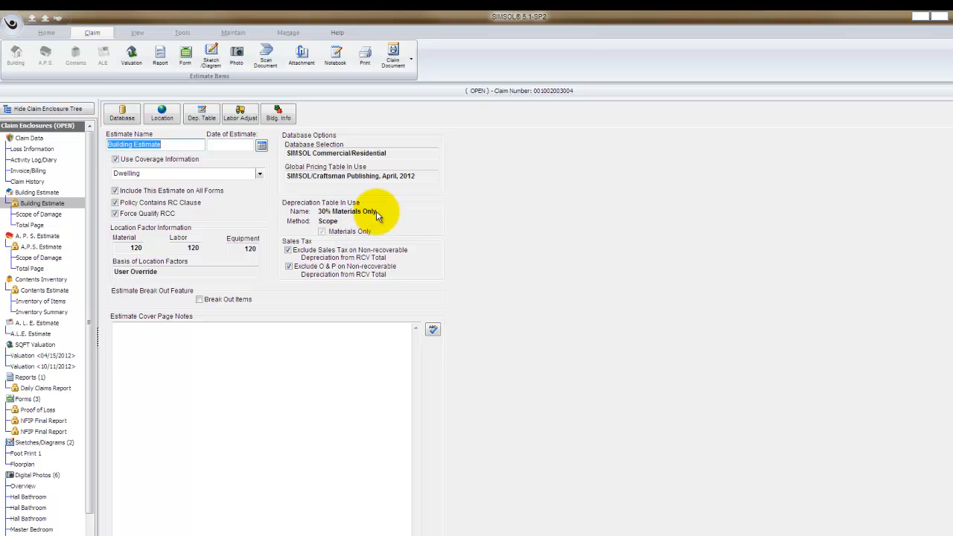
Set the building estimate's depreciation method to None and update all line items in the estimate.
click(206, 117)
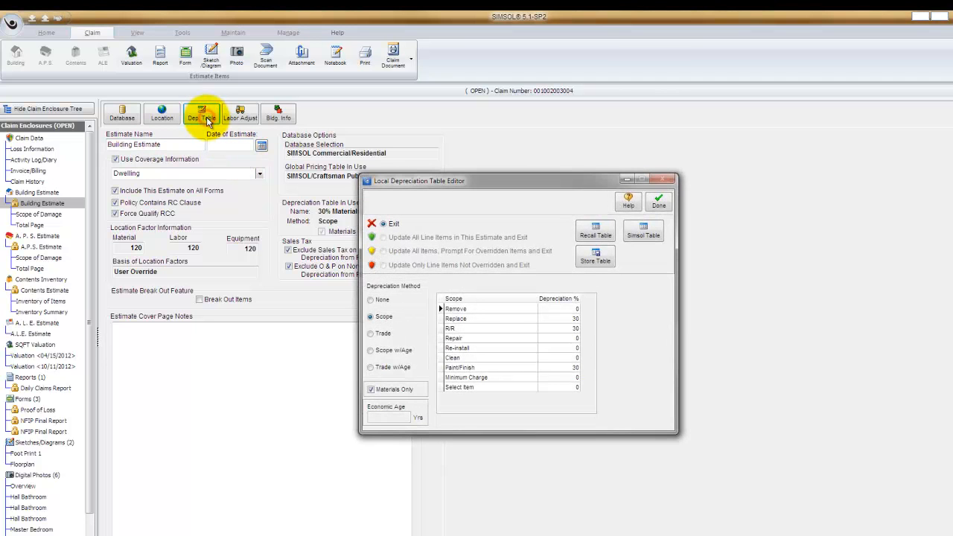
drag(495, 185, 456, 187)
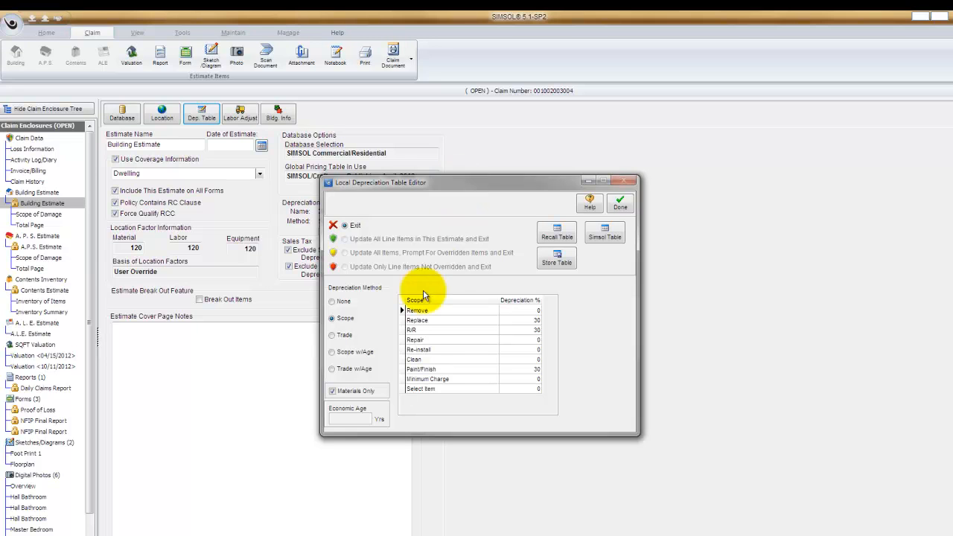
click(332, 302)
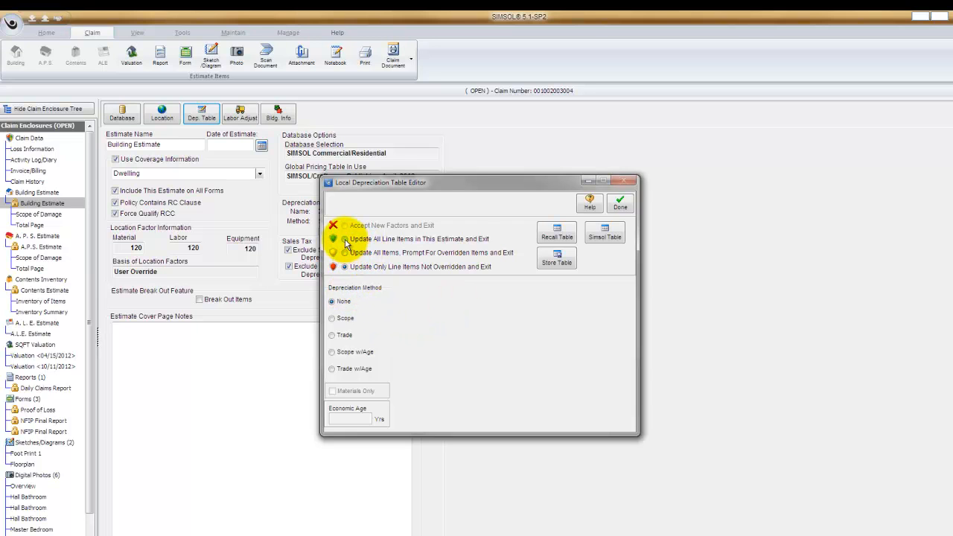
click(370, 242)
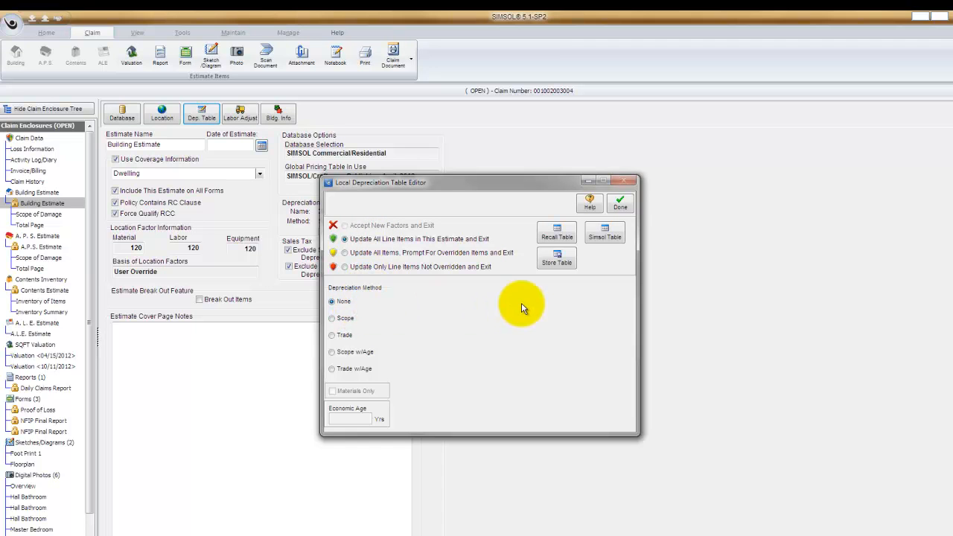
click(621, 204)
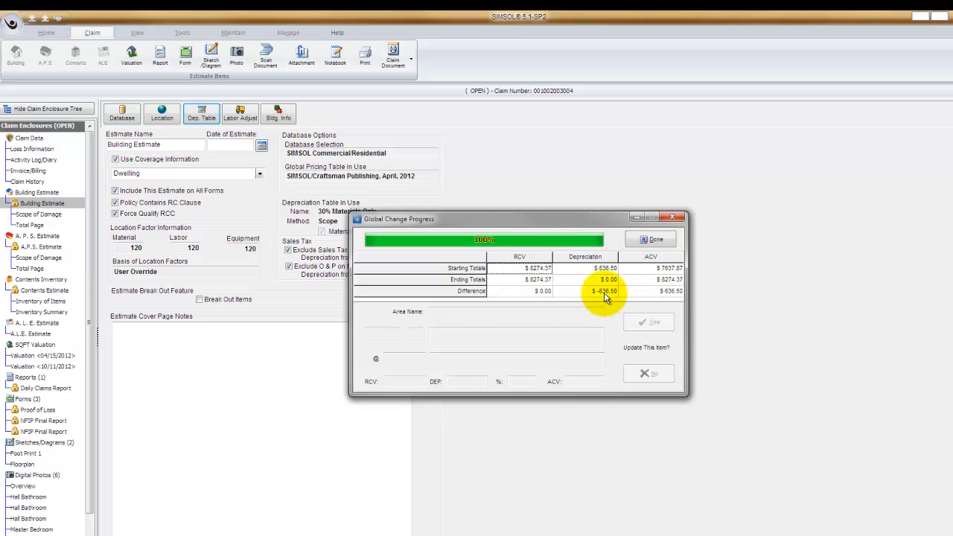
click(650, 241)
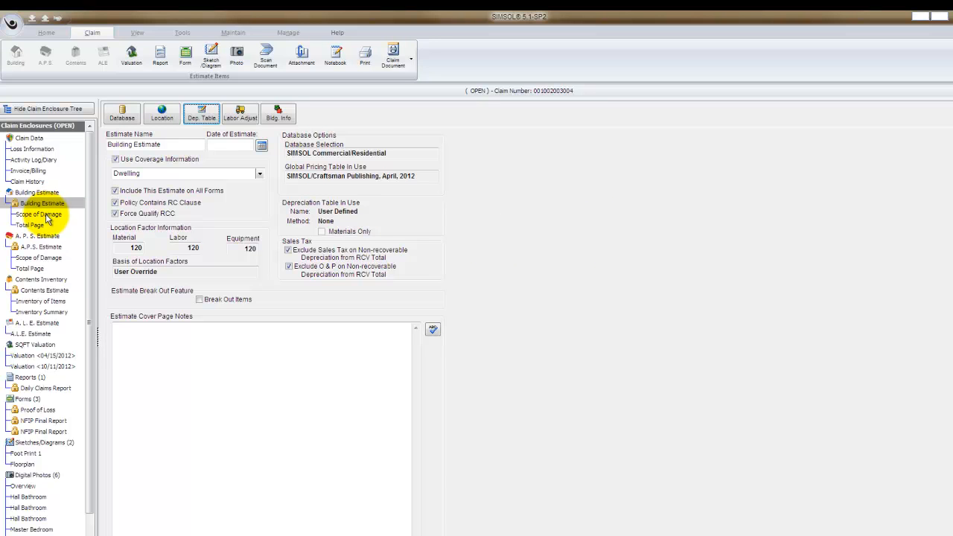
Reopen the local depreciation table editor and compare the Scope, Trade and Scope w/Age depreciation methods.
click(202, 116)
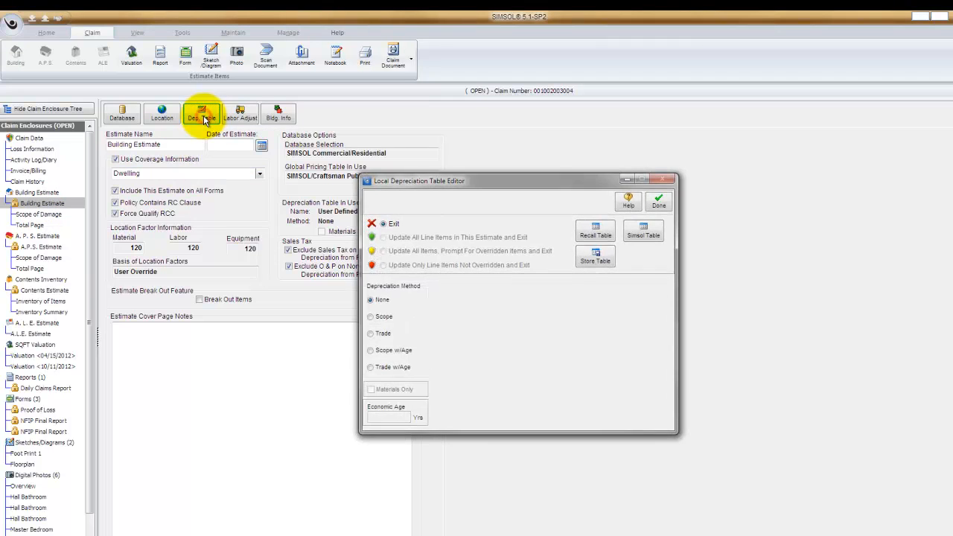
drag(496, 183, 471, 163)
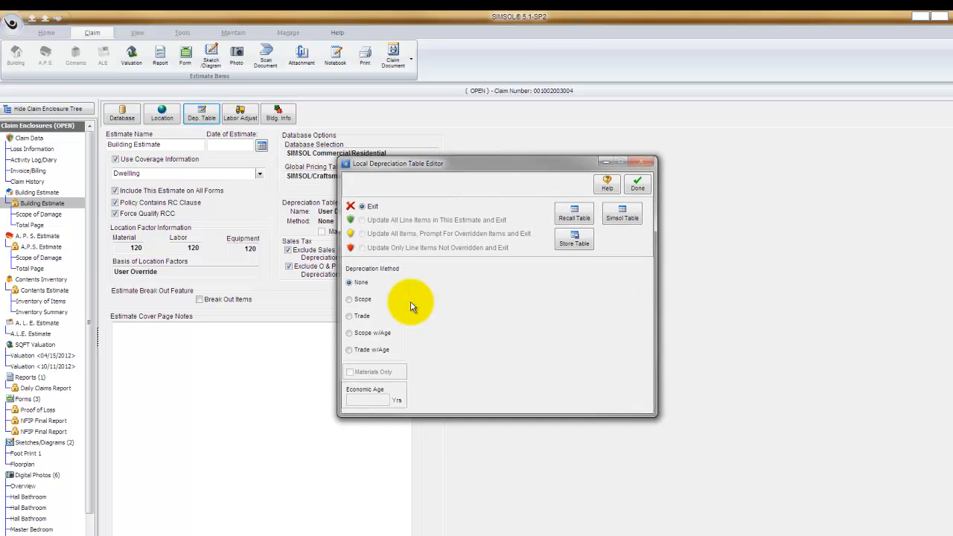
click(349, 300)
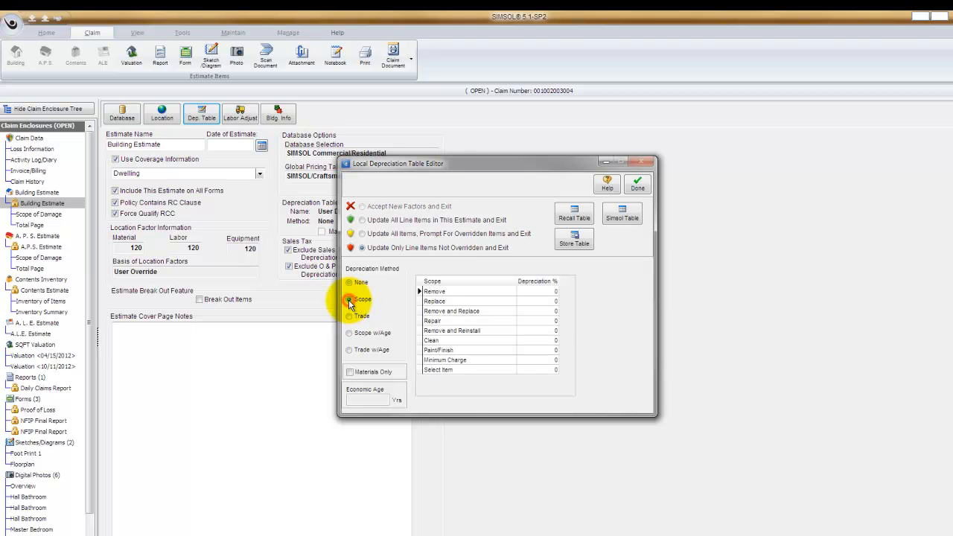
click(349, 316)
click(349, 333)
click(348, 350)
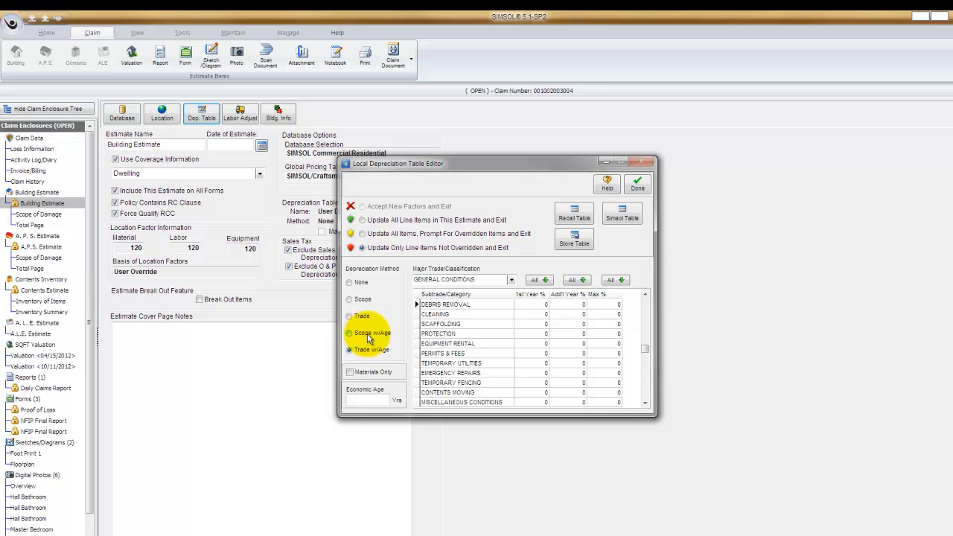
click(367, 337)
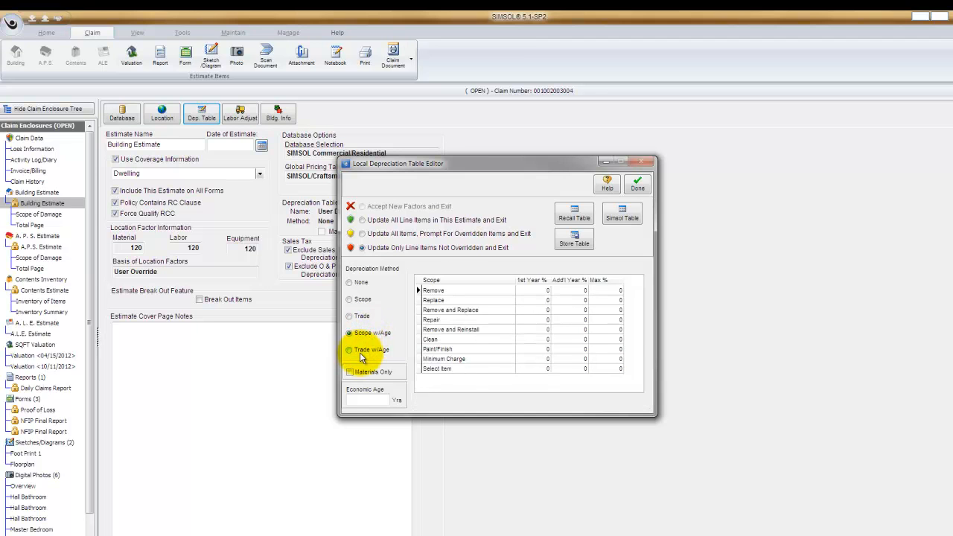
Select the Trade w/Age method and set the economic age to 5 years.
click(362, 353)
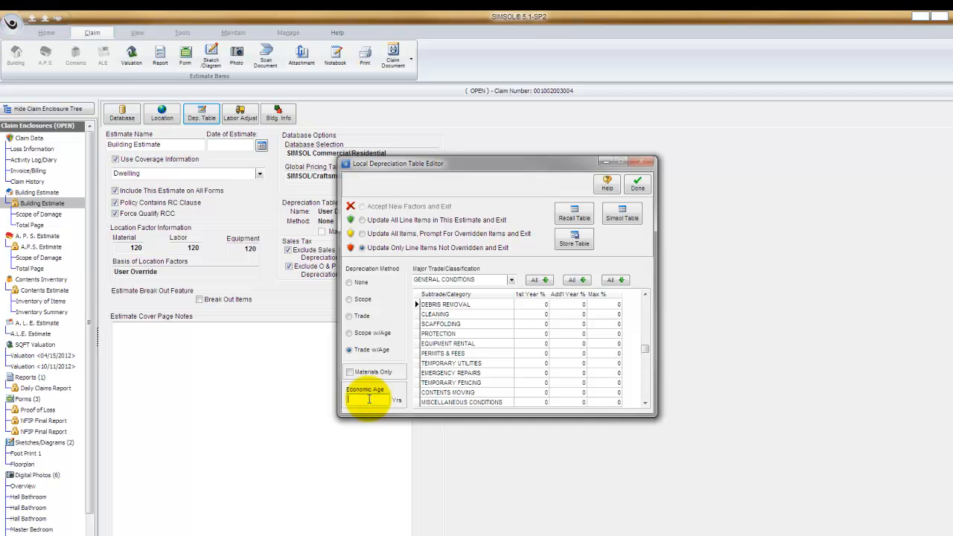
text(5)
key(Tab)
Switch the depreciation method to Trade.
click(363, 299)
click(363, 316)
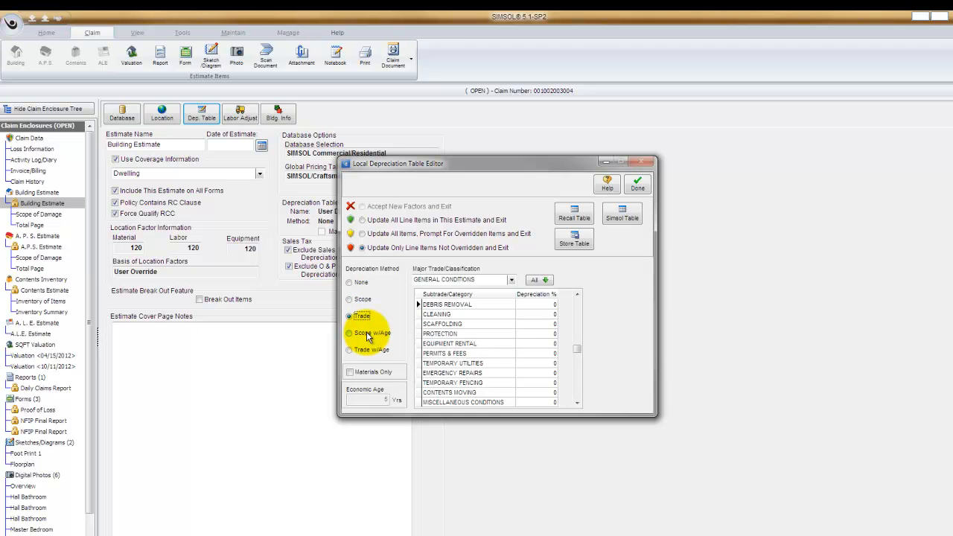
click(371, 333)
click(362, 350)
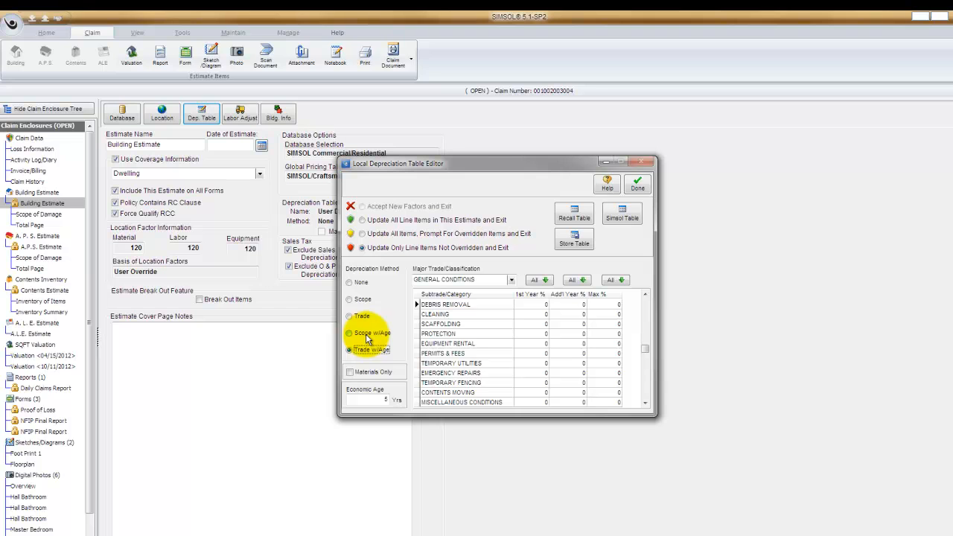
click(349, 317)
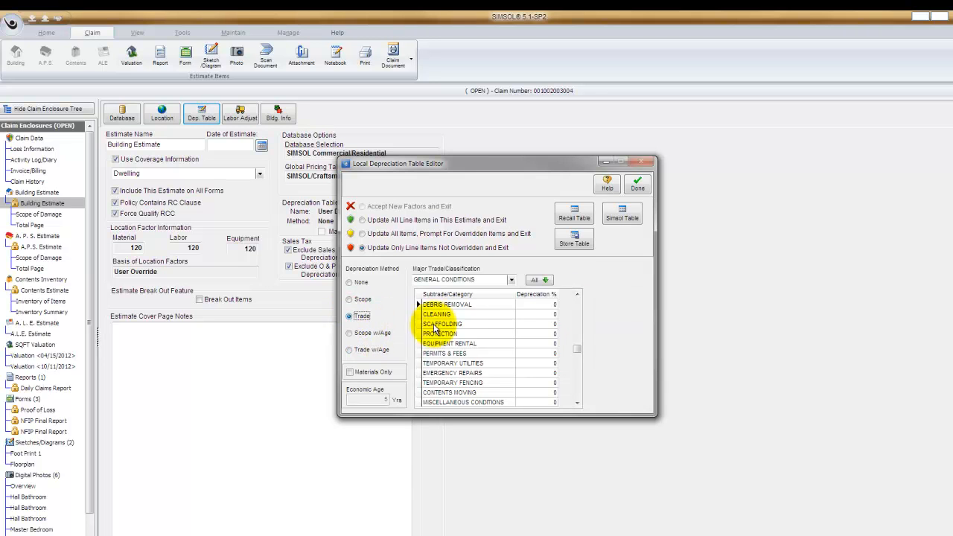
Set all Carpentry subtrades to 25% depreciation.
click(512, 280)
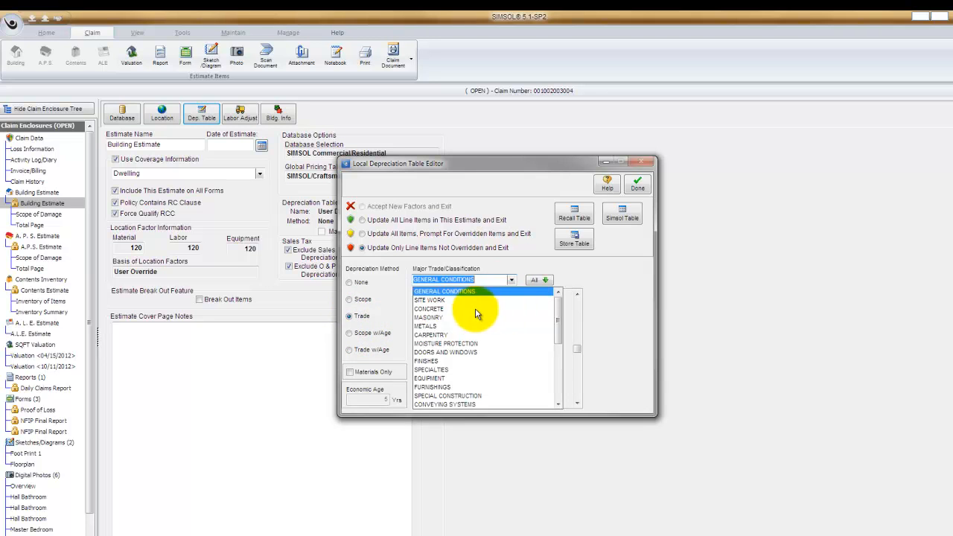
click(435, 335)
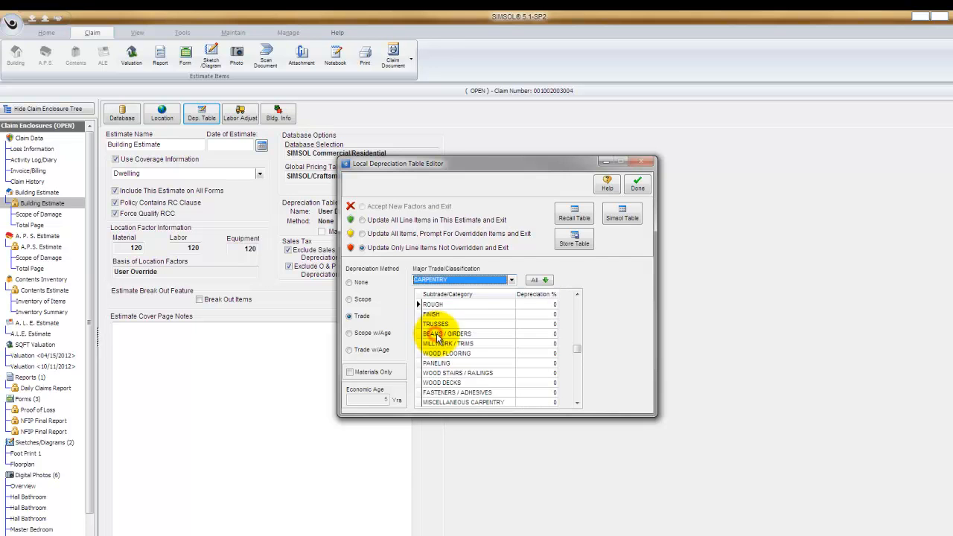
click(538, 281)
text(25)
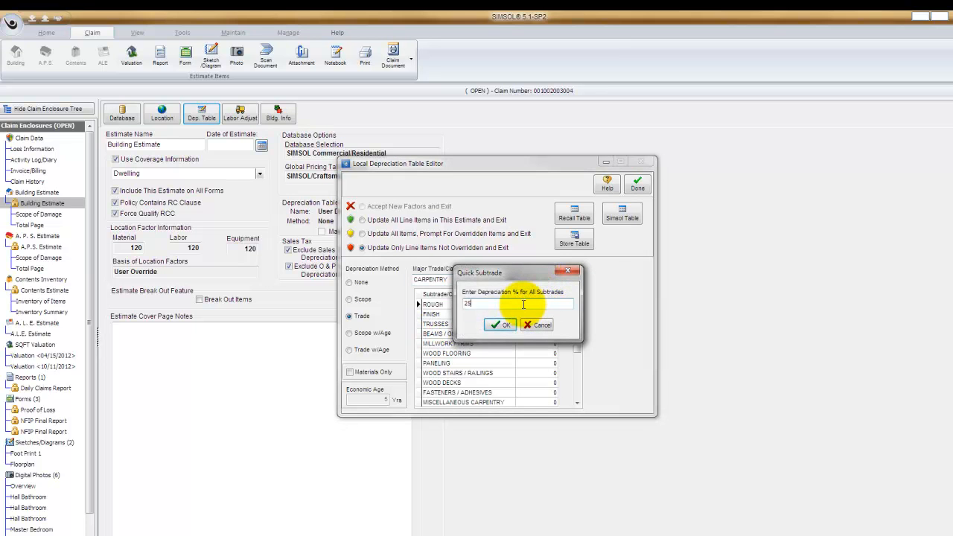
click(498, 325)
Set all Finishes subtrades to 25% depreciation.
click(511, 280)
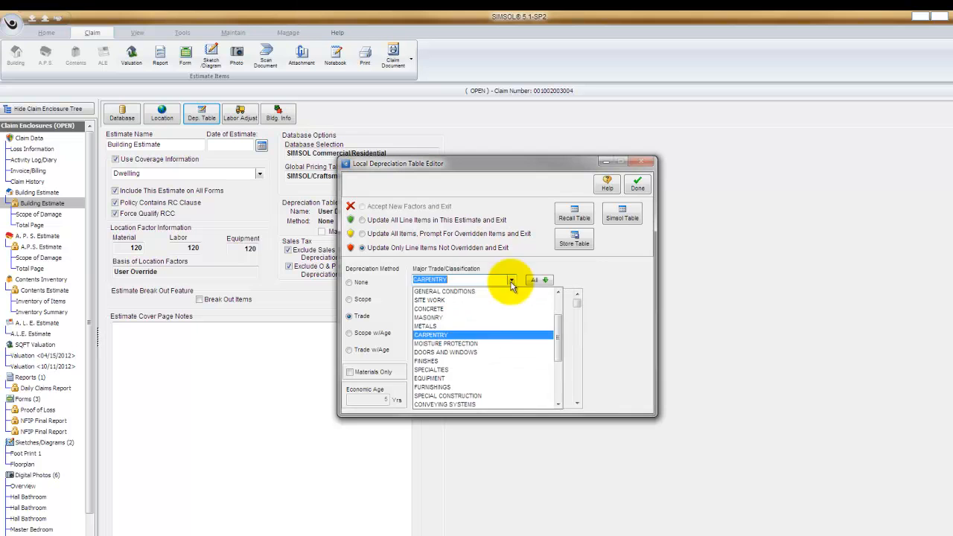
click(474, 358)
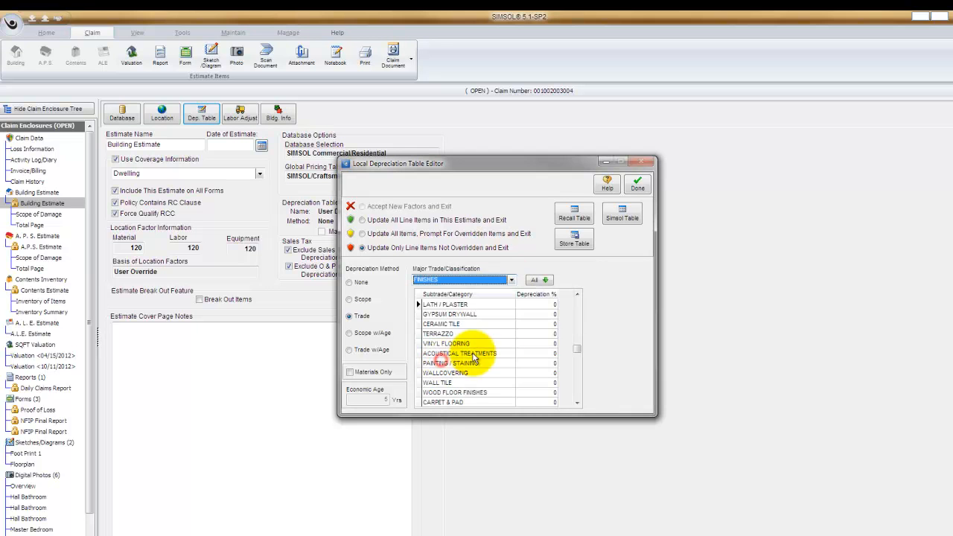
click(539, 280)
text(25)
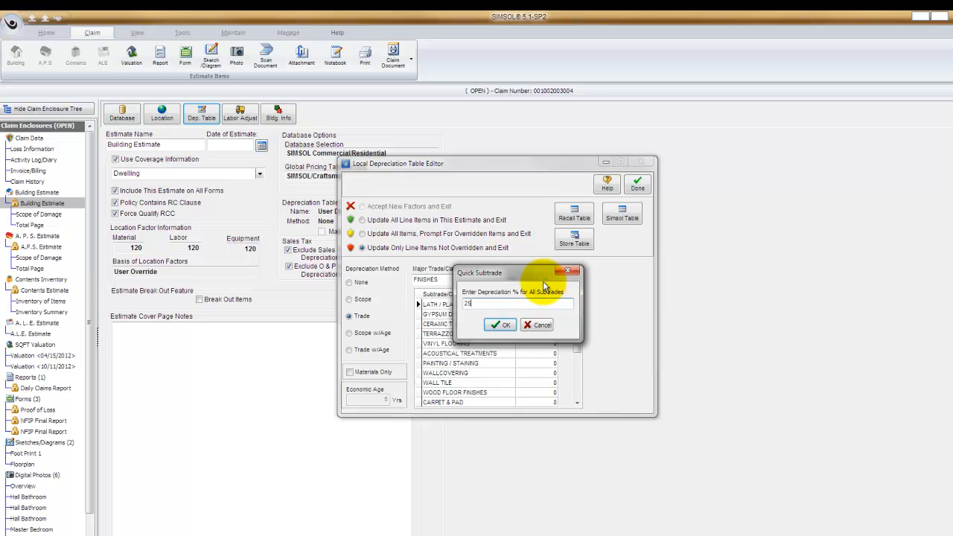
click(497, 324)
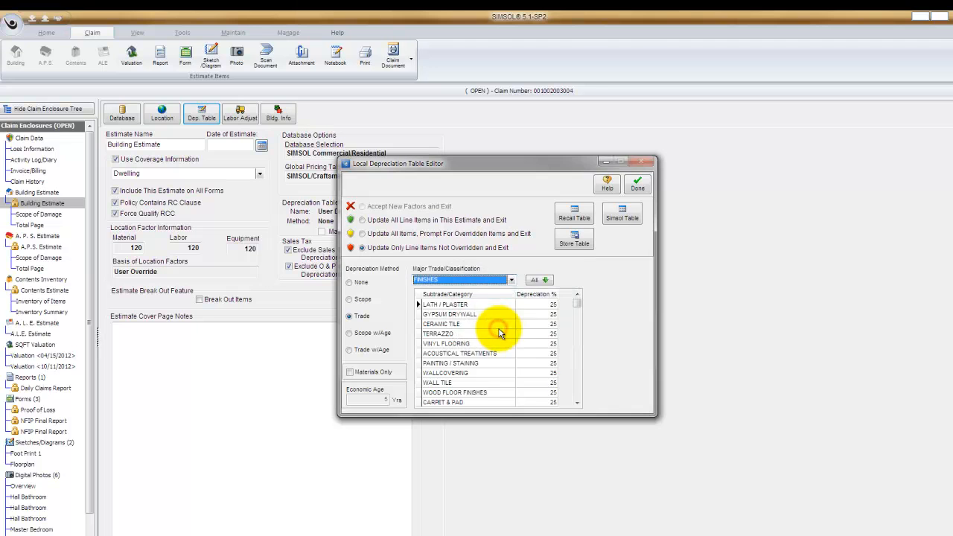
Set all Electrical subtrades to 25% depreciation.
click(511, 280)
drag(557, 346, 558, 376)
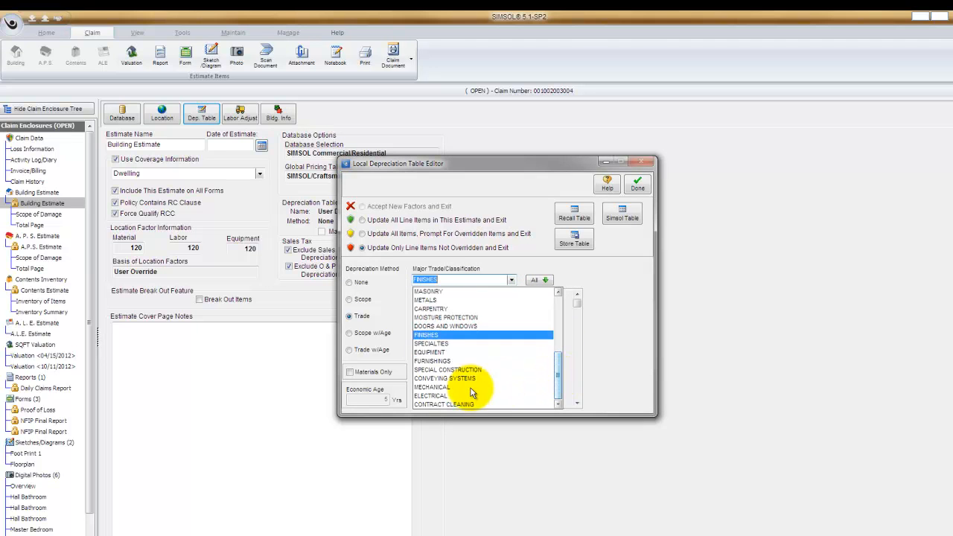
click(429, 396)
click(539, 280)
text(25)
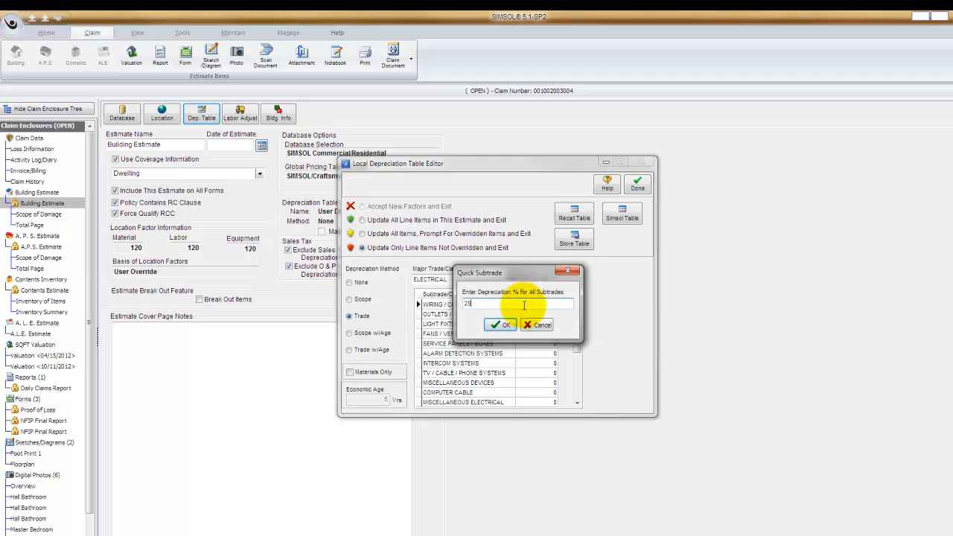
click(495, 325)
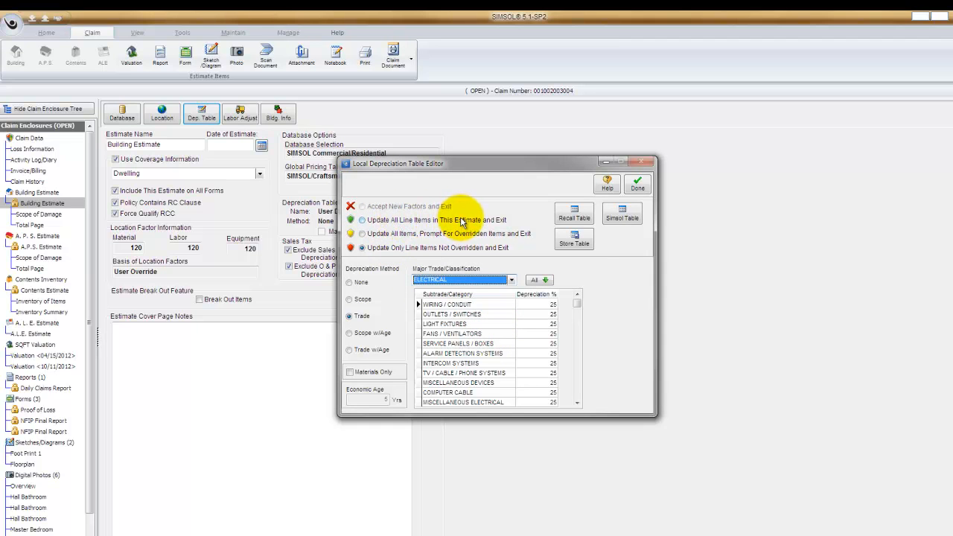
Apply the depreciation table by updating all line items in this estimate and exiting.
click(361, 220)
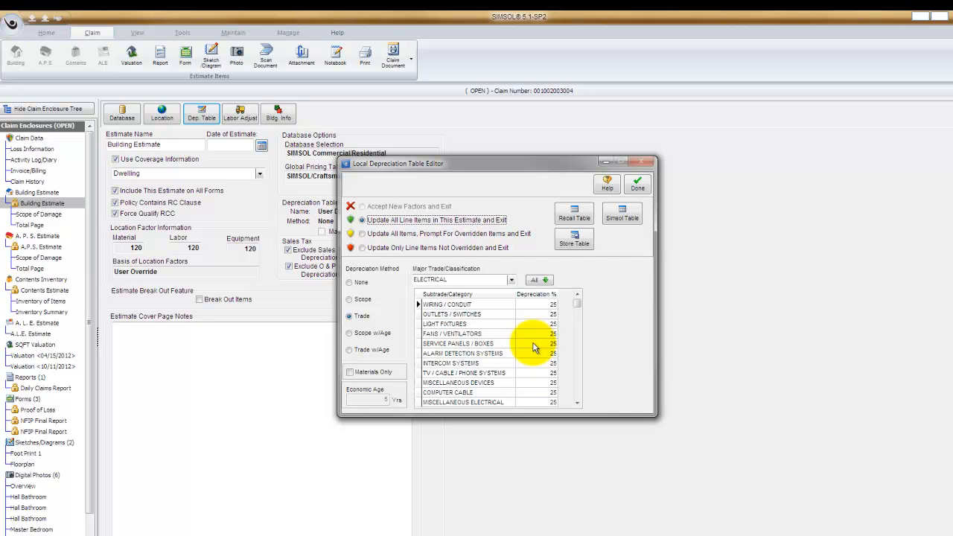
click(637, 186)
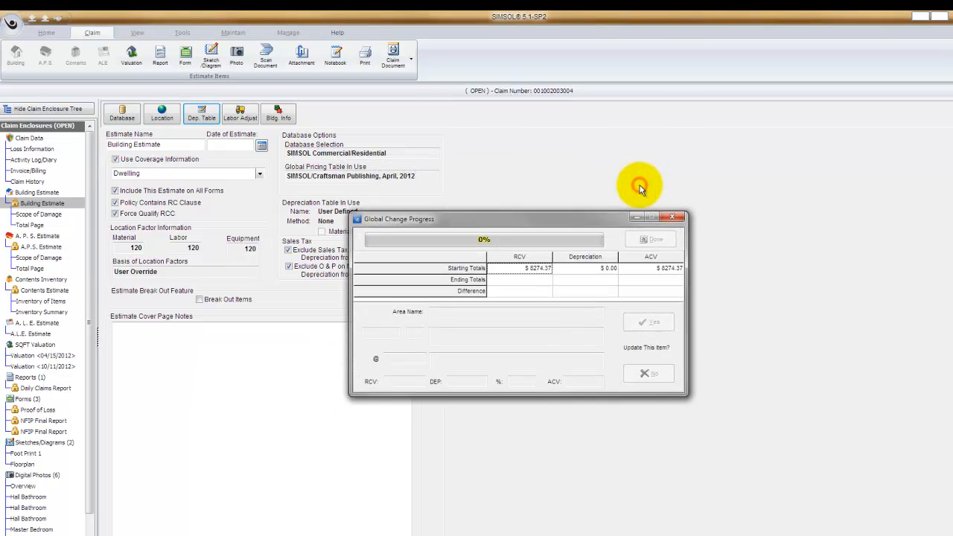